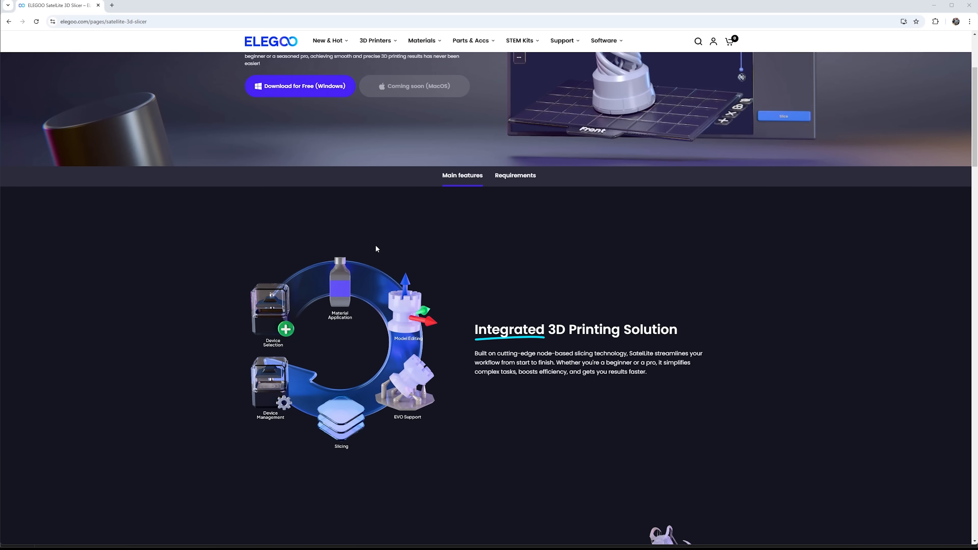
Examine the main feature sections of the SatelLite 3D Slicer product page, including supports, material library and repair tools.
scroll(373, 251, down, 4)
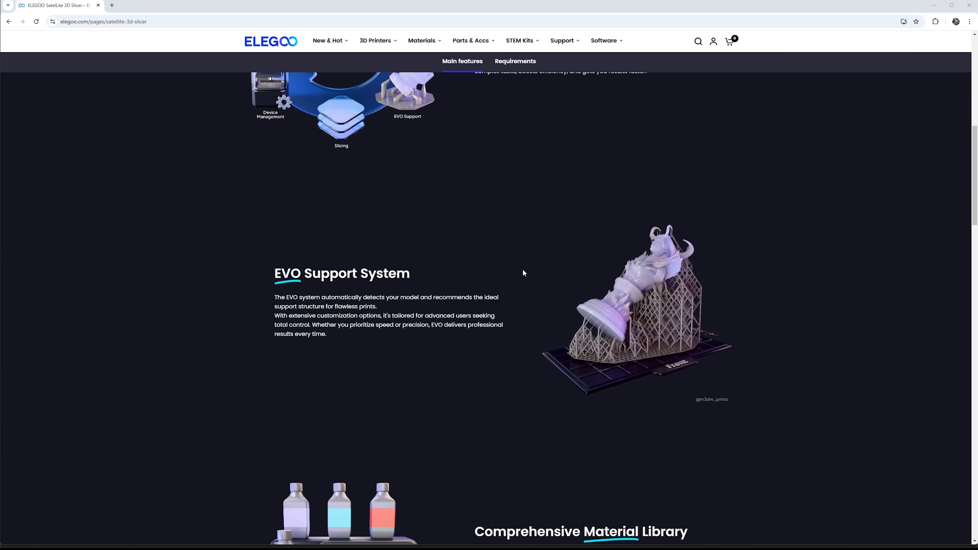
scroll(429, 276, down, 2)
scroll(527, 299, down, 4)
scroll(508, 304, down, 10)
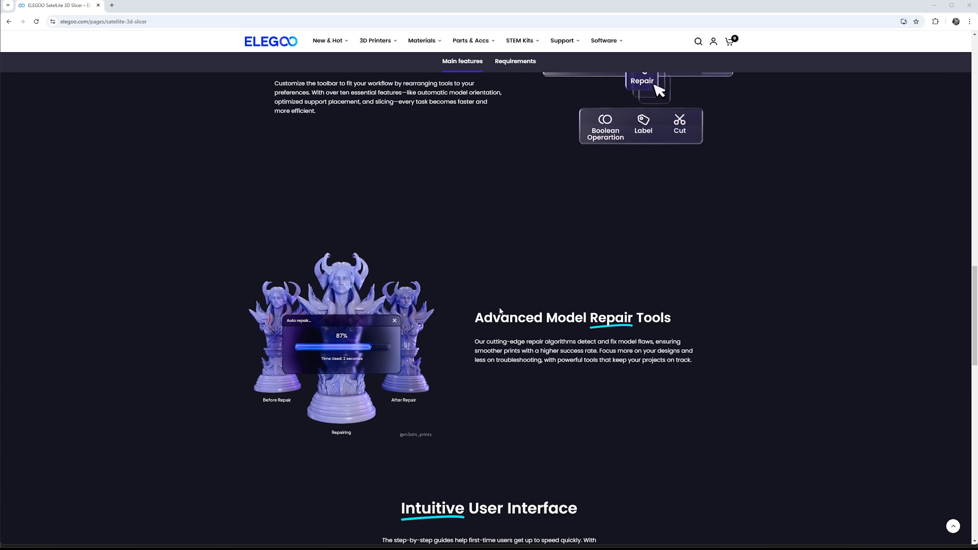
scroll(490, 313, up, 18)
scroll(489, 327, up, 10)
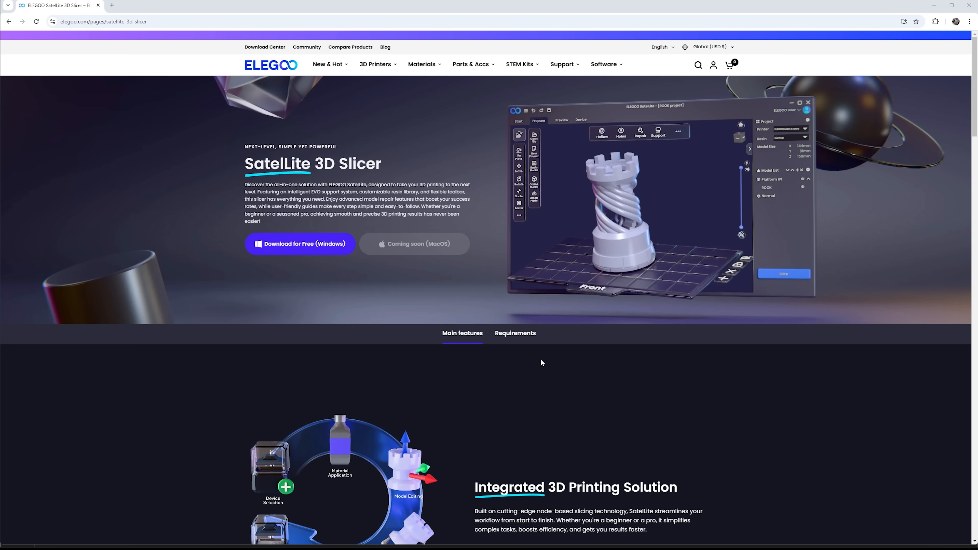
scroll(507, 458, down, 15)
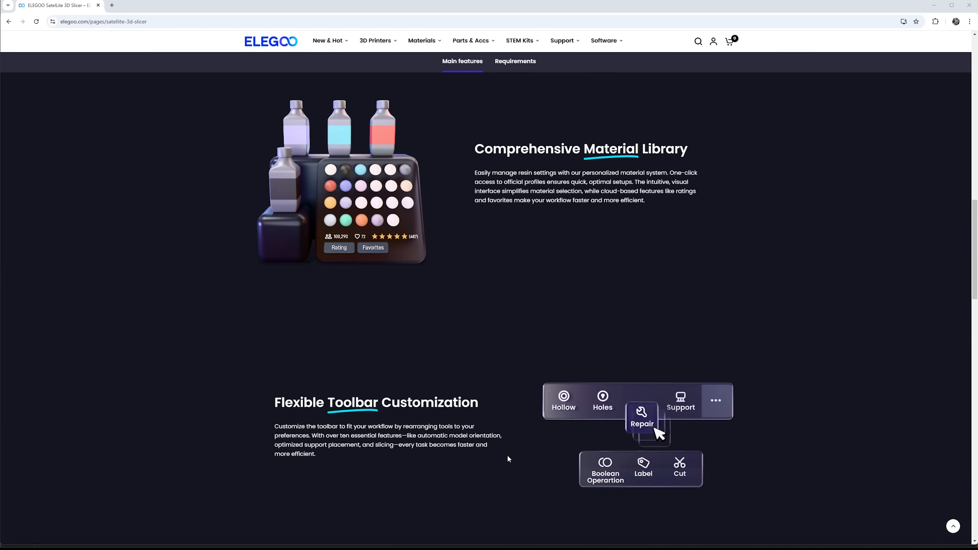
scroll(507, 454, down, 5)
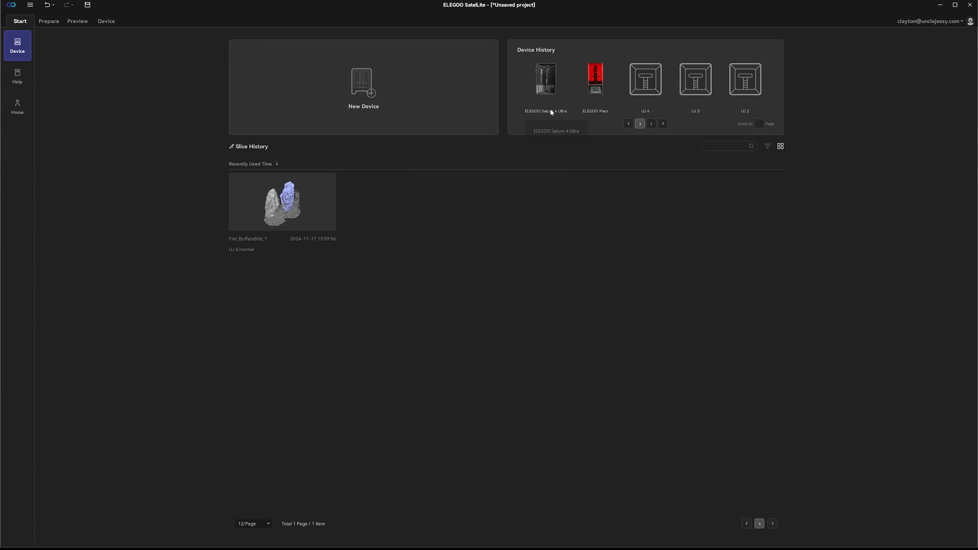
In ELEGOO SatelLite, view the ELEGOO Saturn 4 Ultra settings from the device history and close them without applying changes.
click(542, 90)
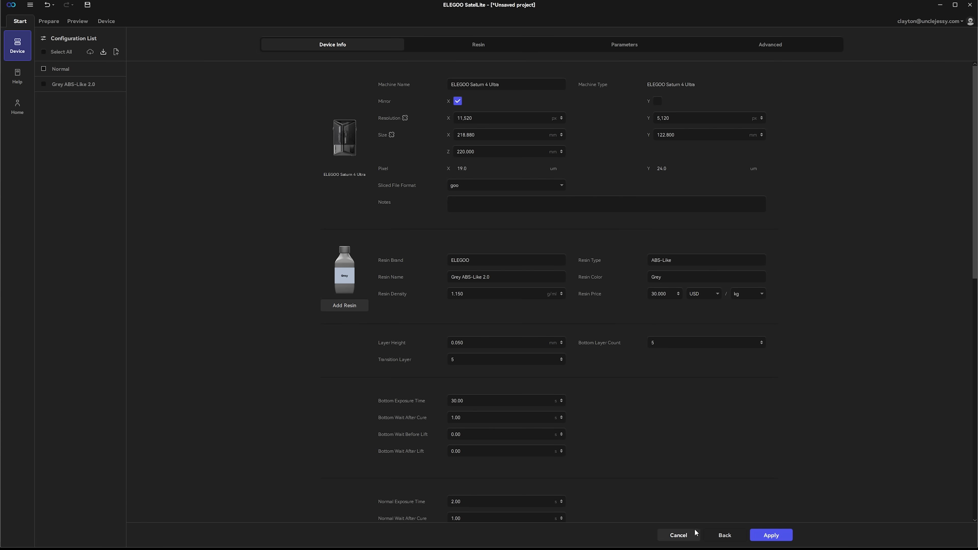
click(691, 538)
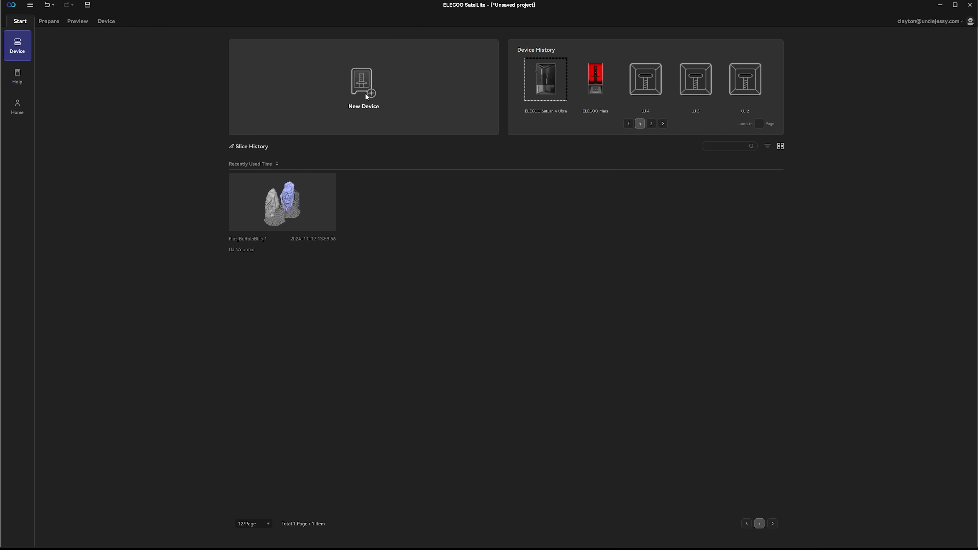
Add a new ELEGOO Mars 5 Ultra device and select all entries in its configuration list.
click(365, 92)
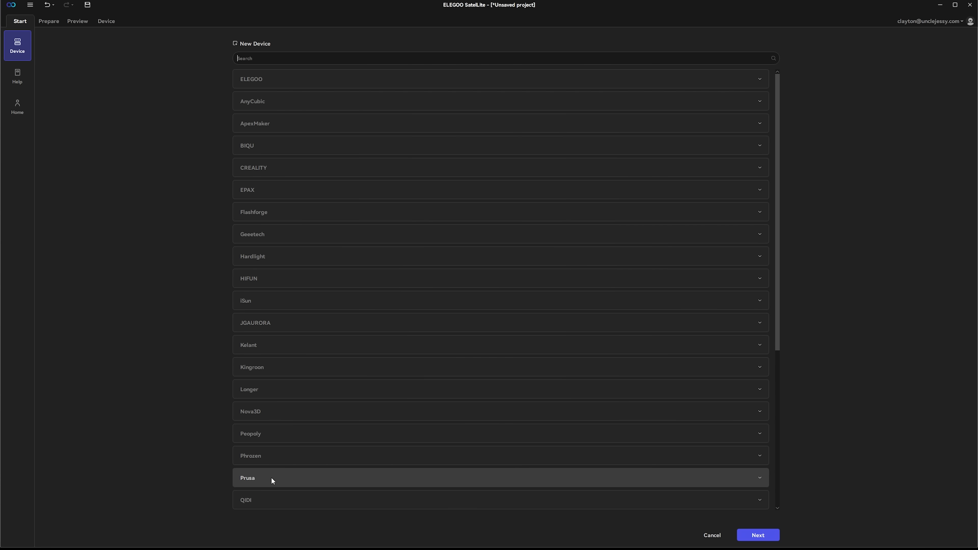
click(263, 82)
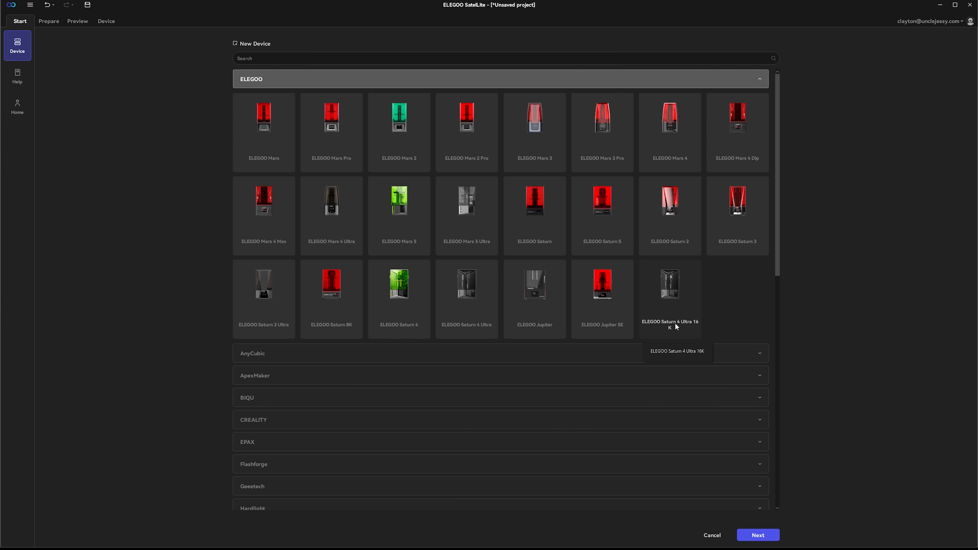
click(466, 210)
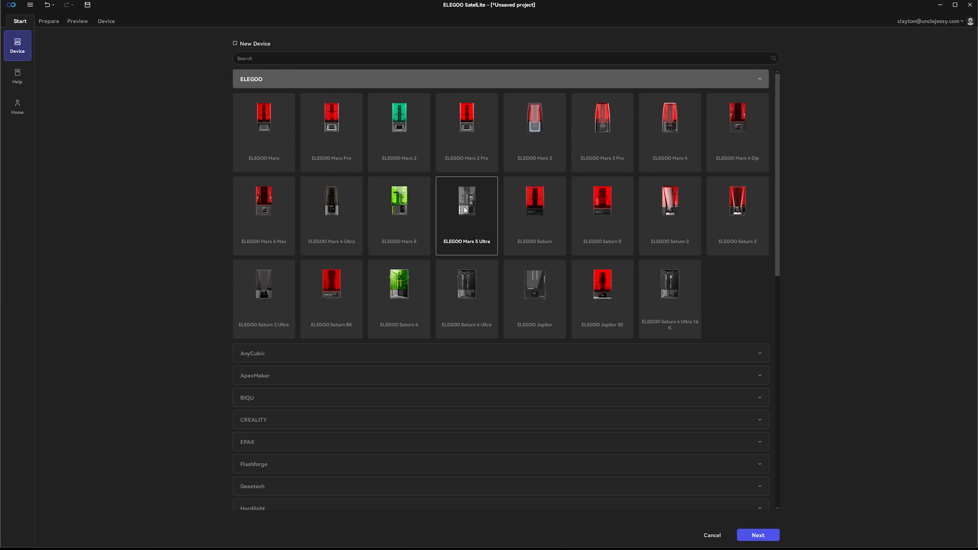
click(758, 536)
click(43, 52)
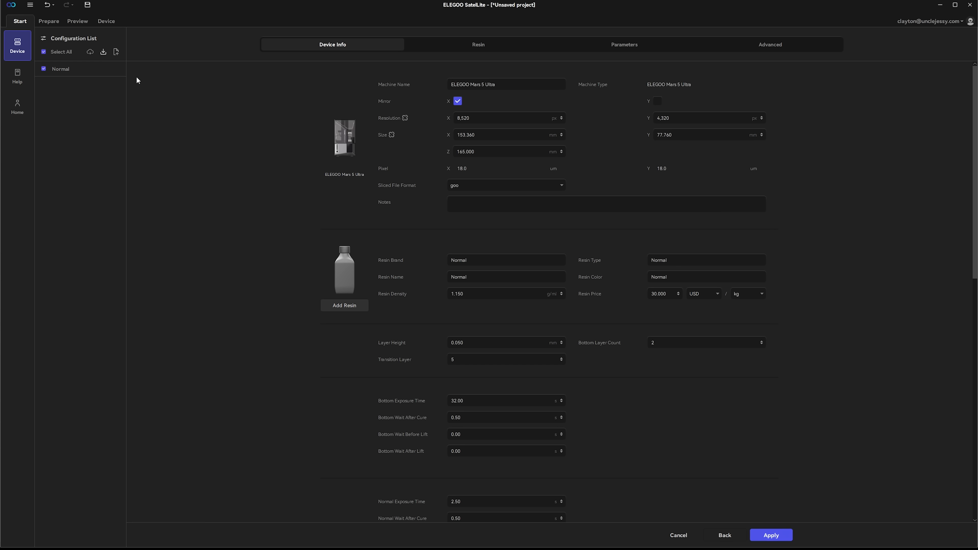
Open the official resin library for the new device and show 60 entries per page.
click(91, 53)
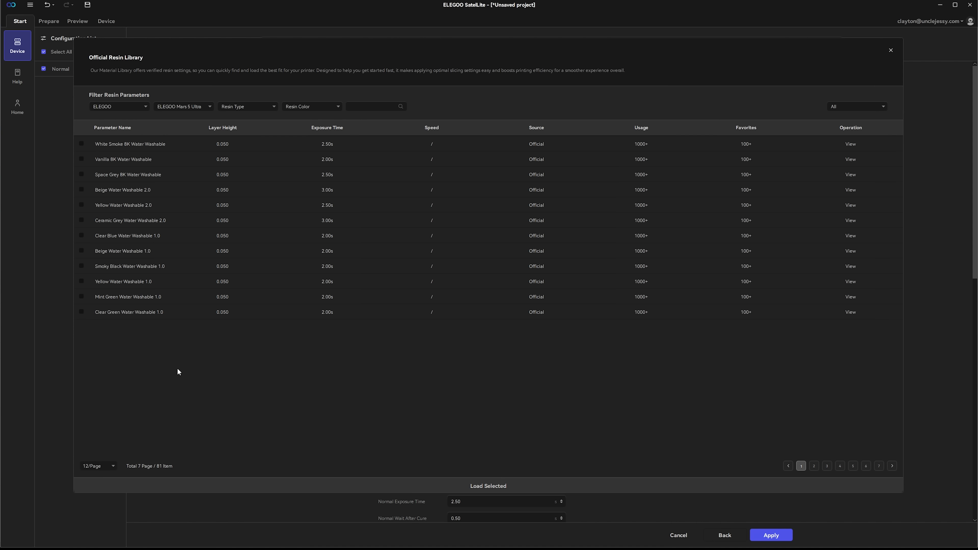
click(108, 467)
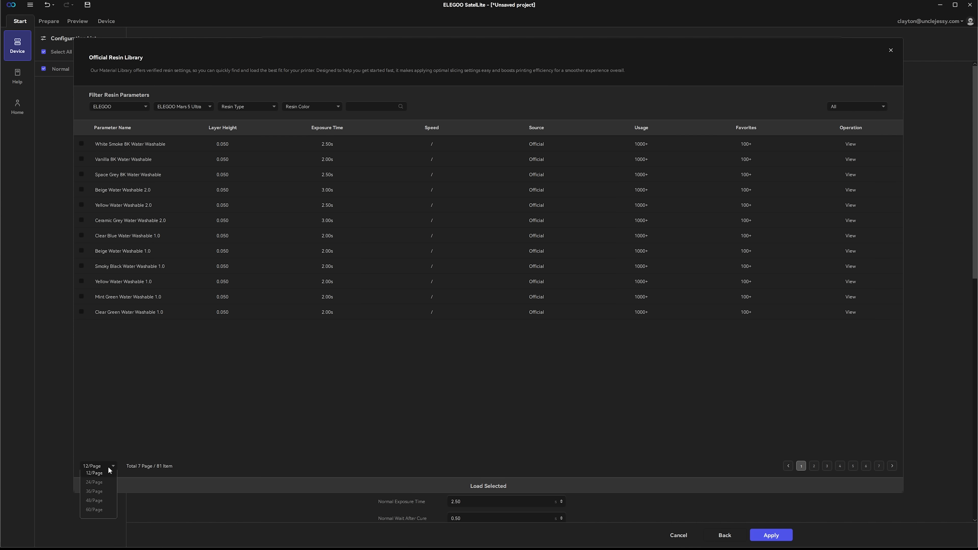
click(93, 510)
Load the Blue Standard 1.0 profile from the Standard resin type and apply the device configuration.
click(246, 106)
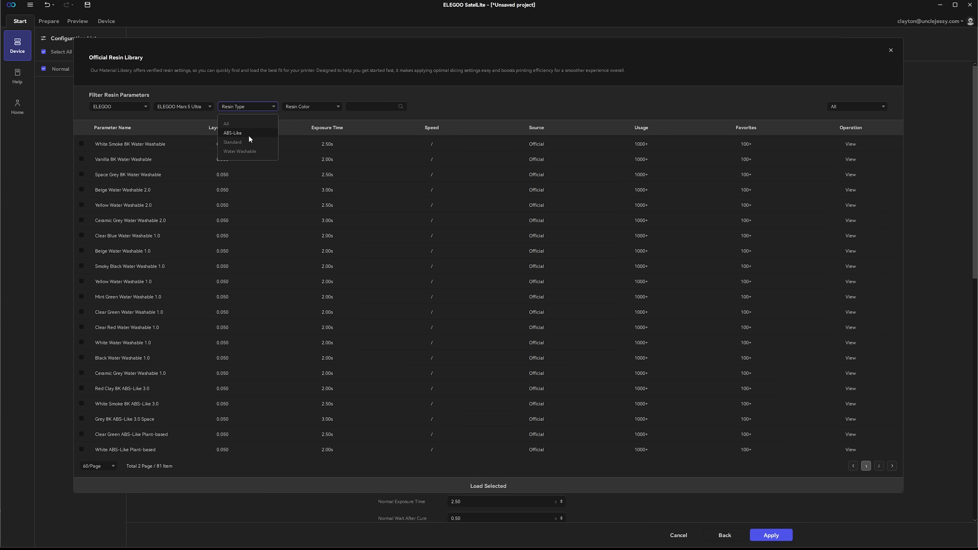
click(232, 143)
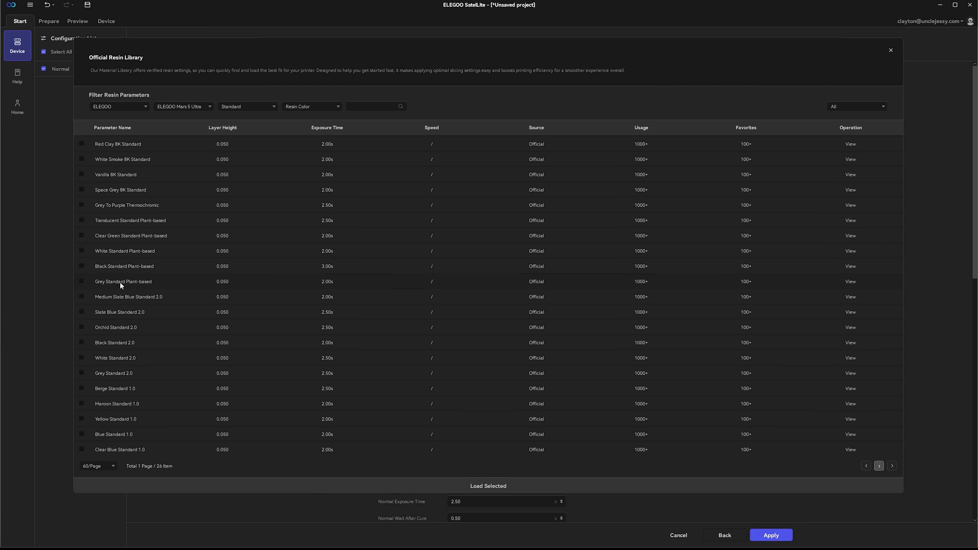
scroll(129, 390, down, 3)
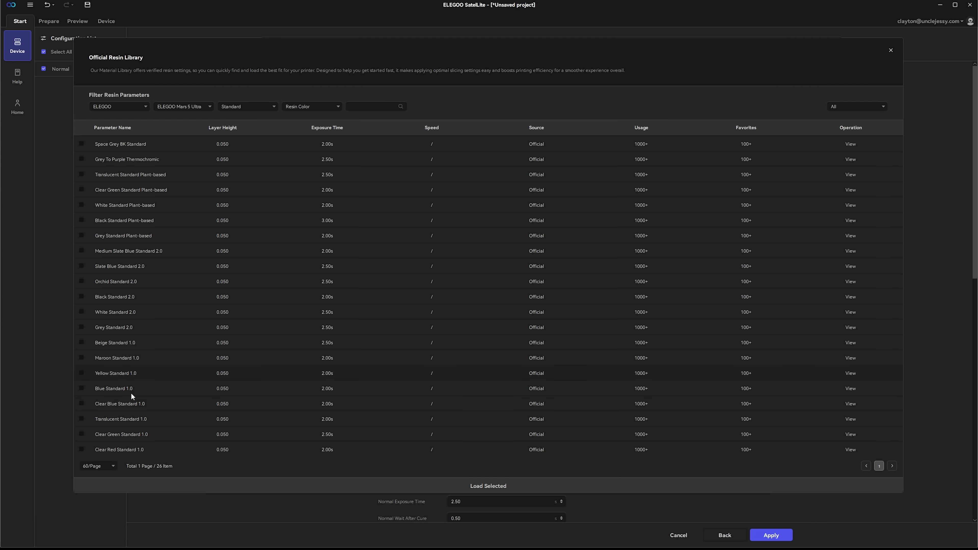
click(503, 486)
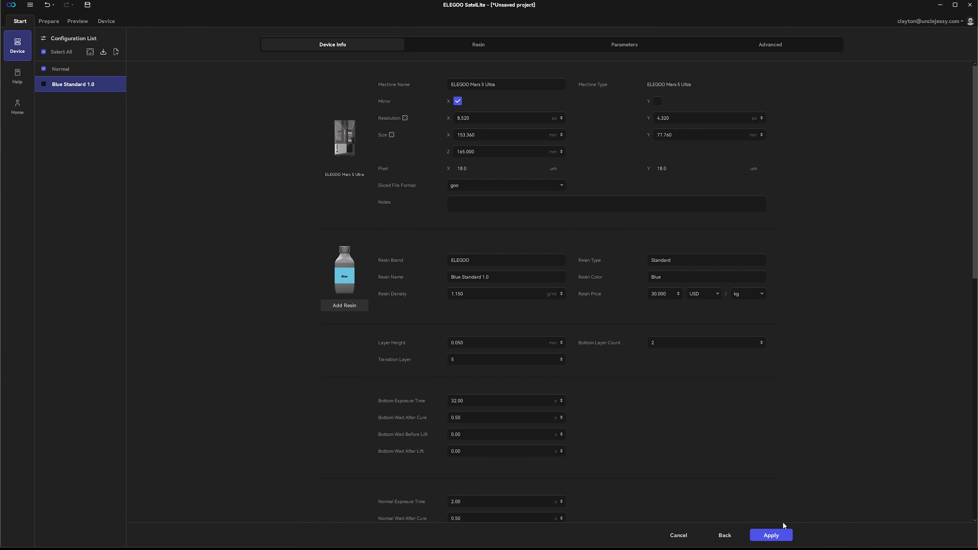
click(781, 533)
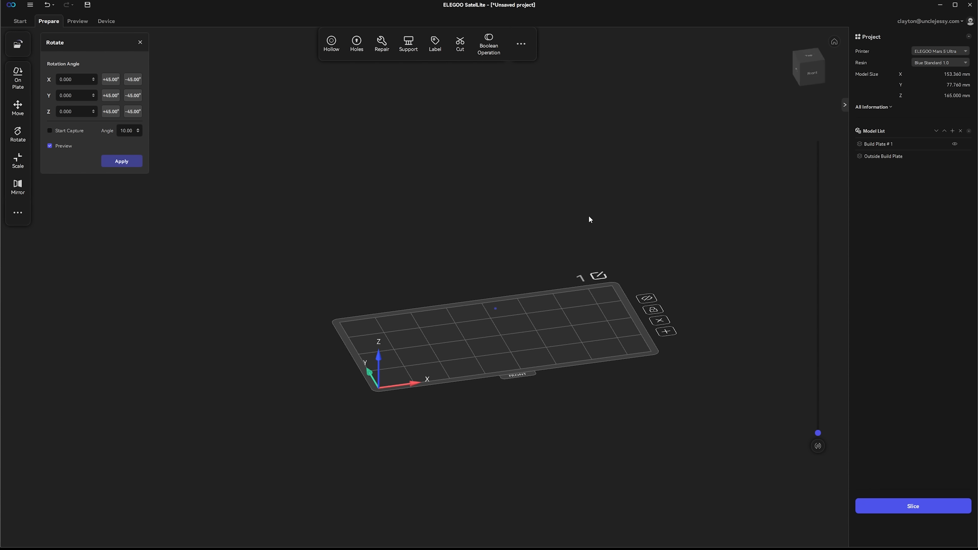
Import the Spider Man Suspended model onto the build plate at its original scale and repair it automatically.
drag(977, 278, 504, 312)
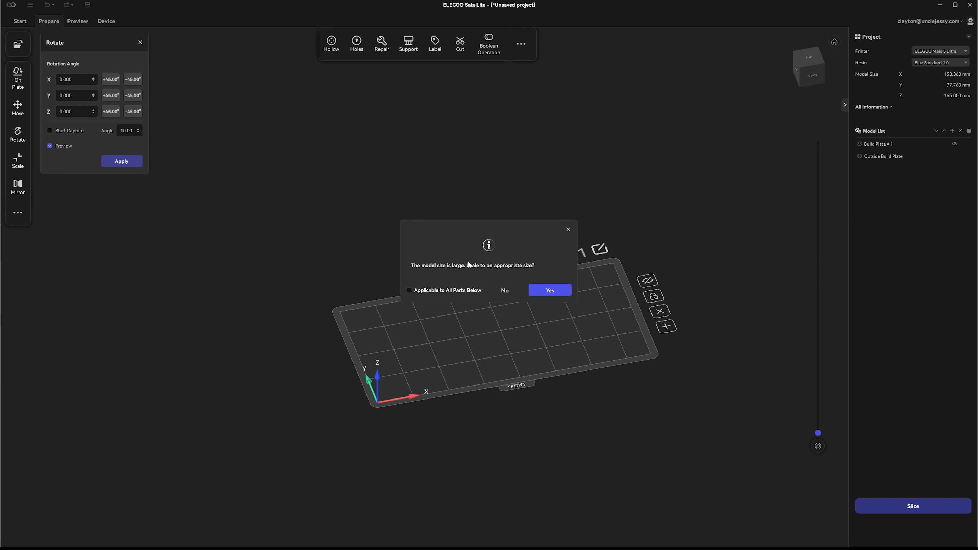
click(510, 292)
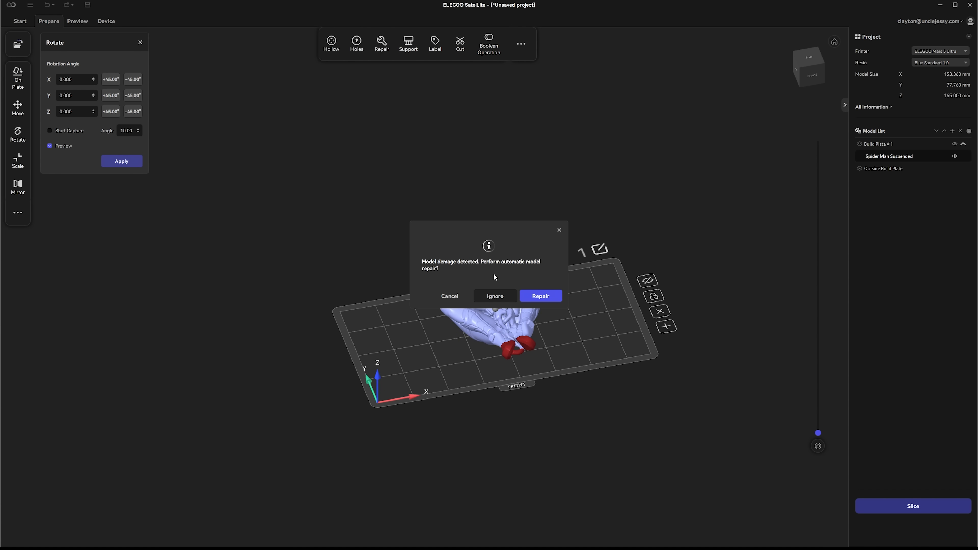
click(534, 297)
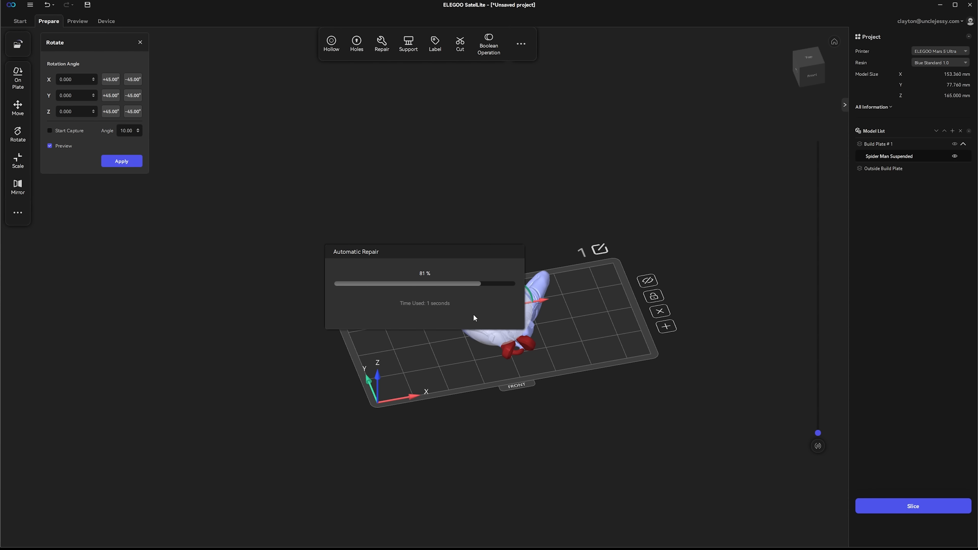
Move the Spider Man model freely along its axes to about X 80, Y 21, Z 32 mm.
scroll(541, 334, up, 6)
mouse_move(580, 348)
mouse_down()
mouse_move(546, 345)
mouse_move(534, 362)
mouse_move(593, 356)
mouse_move(634, 319)
mouse_move(614, 322)
mouse_move(568, 365)
mouse_move(588, 347)
mouse_up()
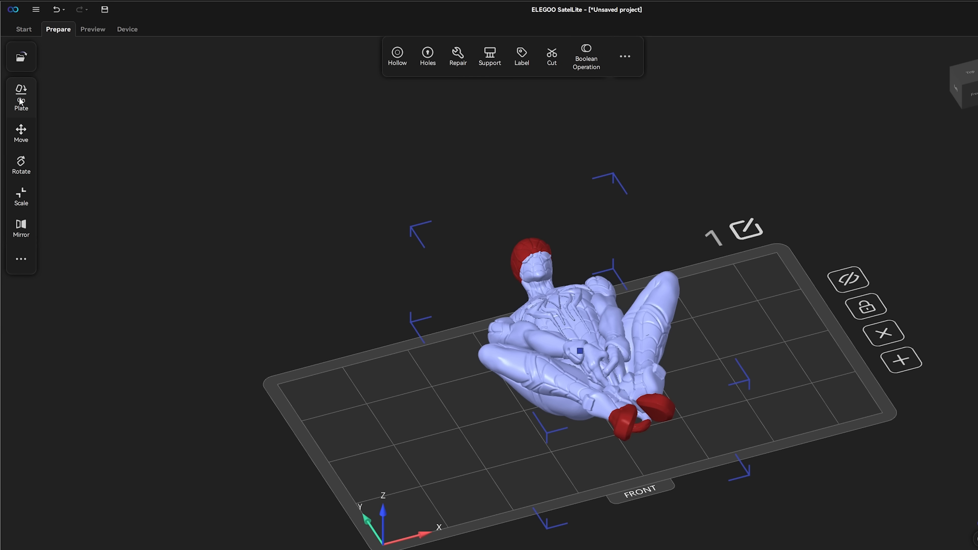
click(21, 132)
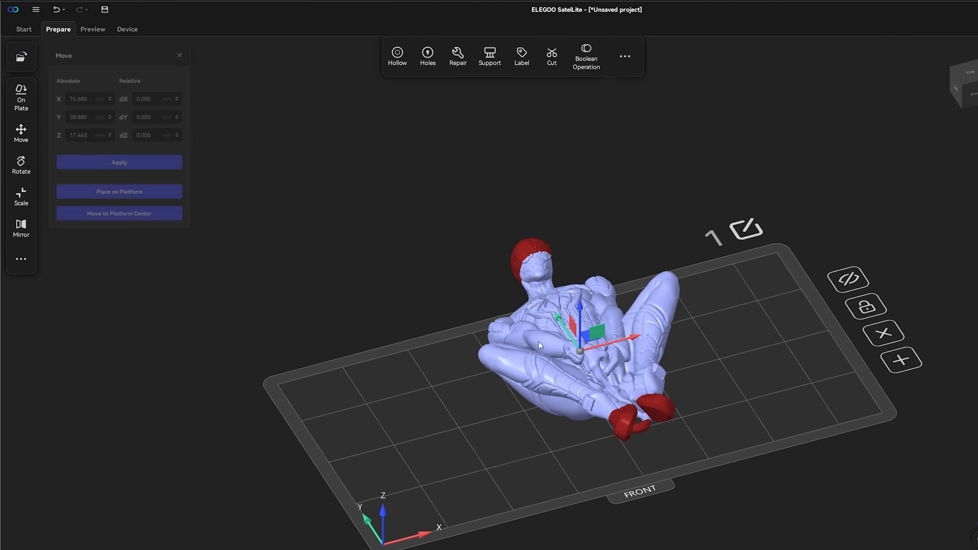
mouse_move(631, 339)
mouse_down()
mouse_move(664, 335)
mouse_move(643, 340)
mouse_up()
drag(591, 304, 562, 245)
drag(340, 201, 411, 202)
drag(532, 303, 588, 308)
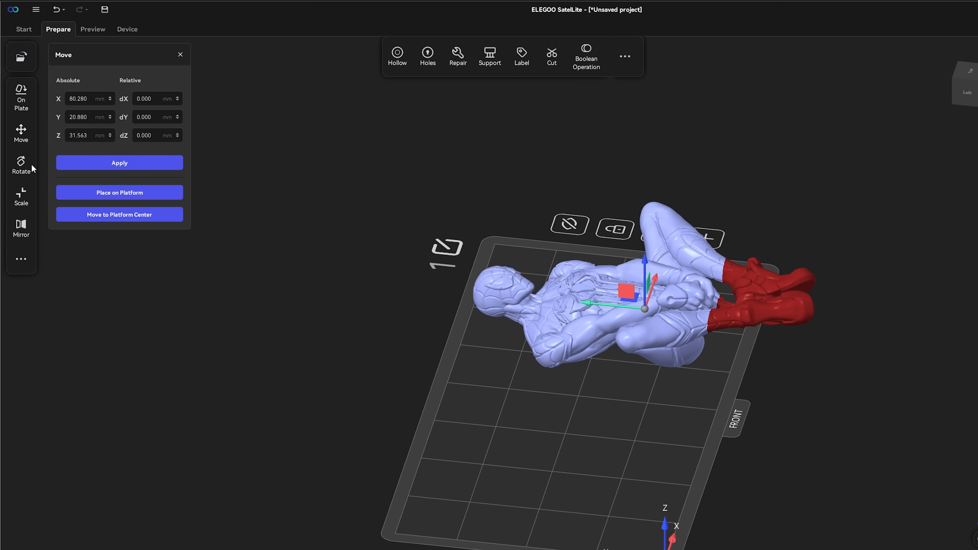
Rotate the Spider Man model freely to an upright pose with its feet toward the build plate.
click(21, 165)
drag(624, 270, 642, 315)
drag(616, 285, 620, 264)
Move the upright model back within the build plate area, to about X 79, Y 31, Z 47 mm.
right_drag(818, 267, 662, 291)
click(30, 137)
drag(576, 259, 614, 261)
right_drag(614, 260, 408, 264)
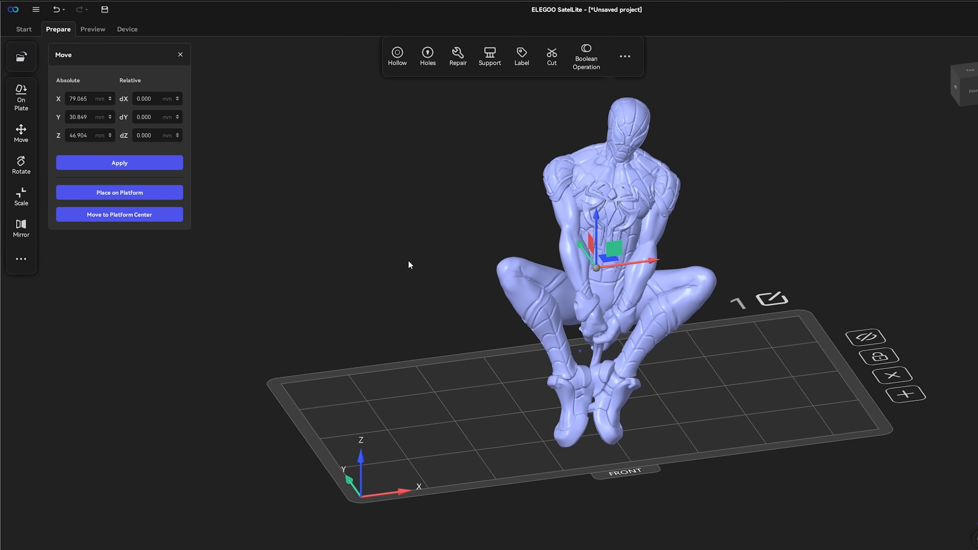
Scale the Spider Man model up uniformly to about 98 × 72 × 153 mm and fit it within the plate area.
click(23, 199)
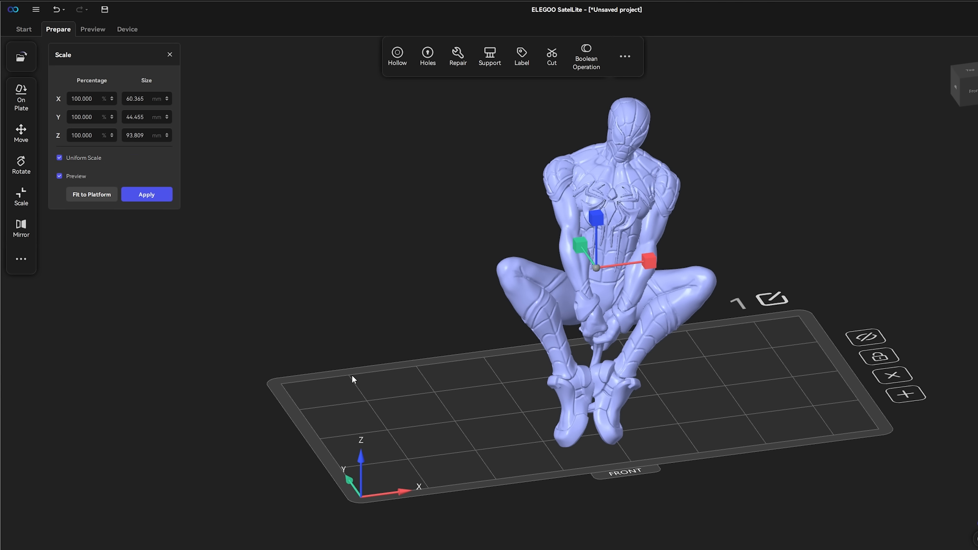
scroll(334, 337, down, 5)
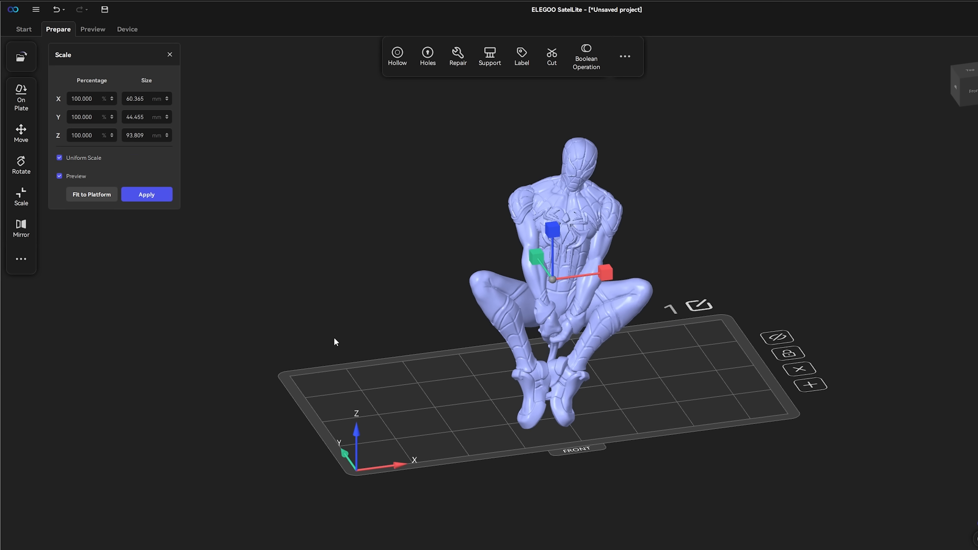
right_drag(364, 281, 332, 274)
mouse_move(333, 278)
mouse_down()
mouse_move(293, 277)
mouse_move(334, 288)
mouse_up()
drag(482, 266, 475, 232)
mouse_move(342, 236)
mouse_down()
mouse_move(299, 224)
mouse_move(335, 237)
mouse_up()
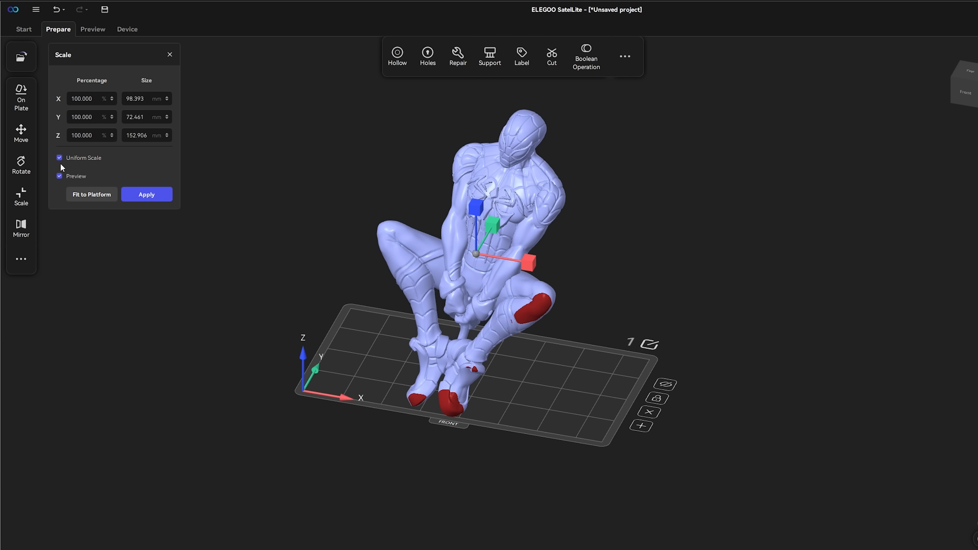
drag(588, 255, 529, 235)
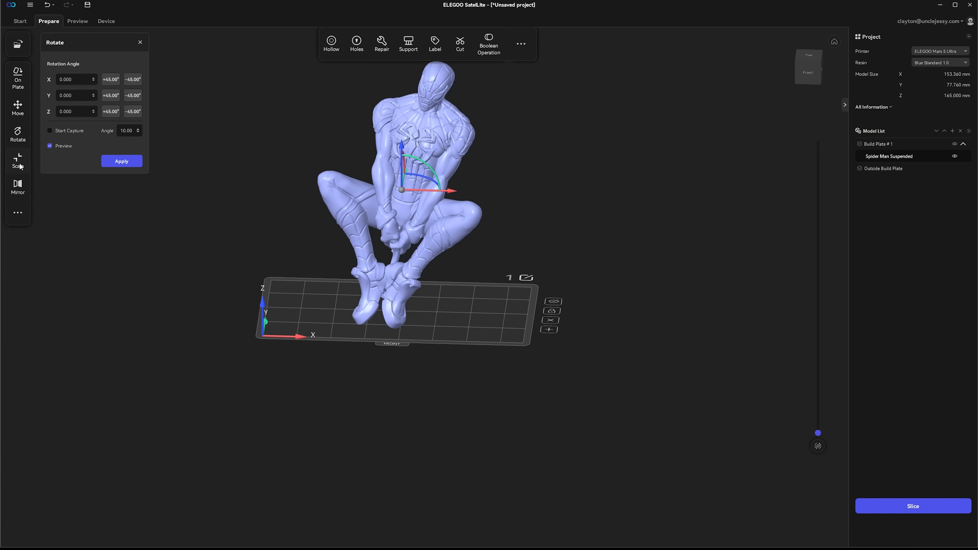
Try mirroring the model along the X and Z axes, flipping it back each time.
click(15, 191)
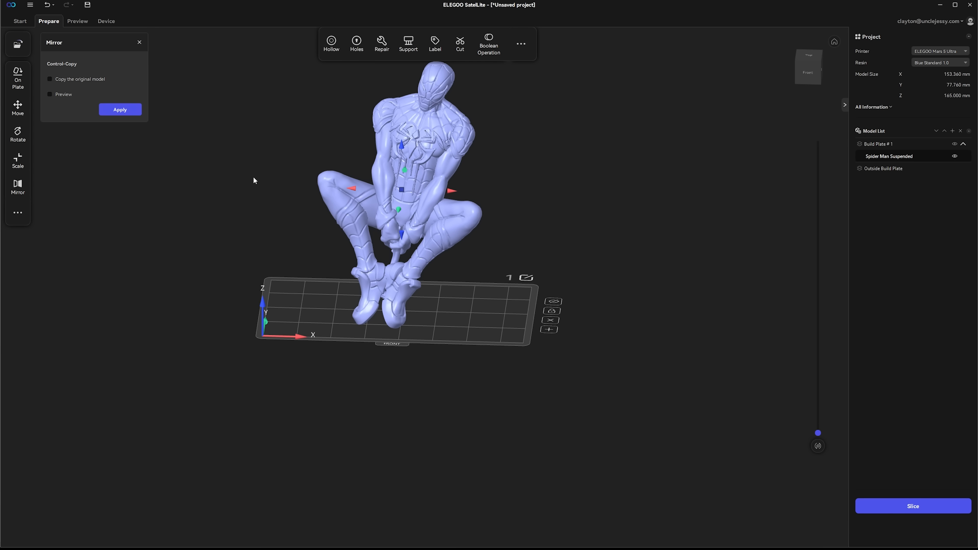
click(351, 189)
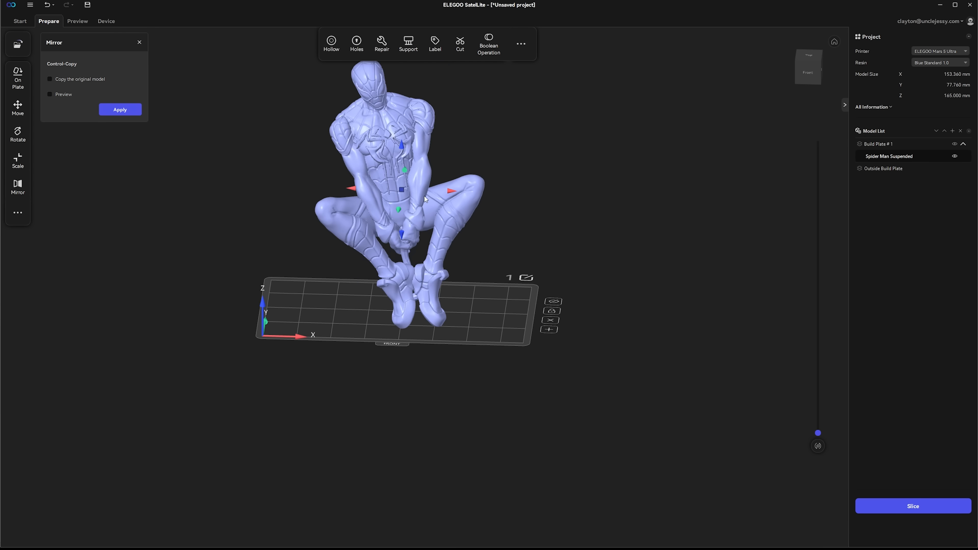
click(453, 193)
click(401, 146)
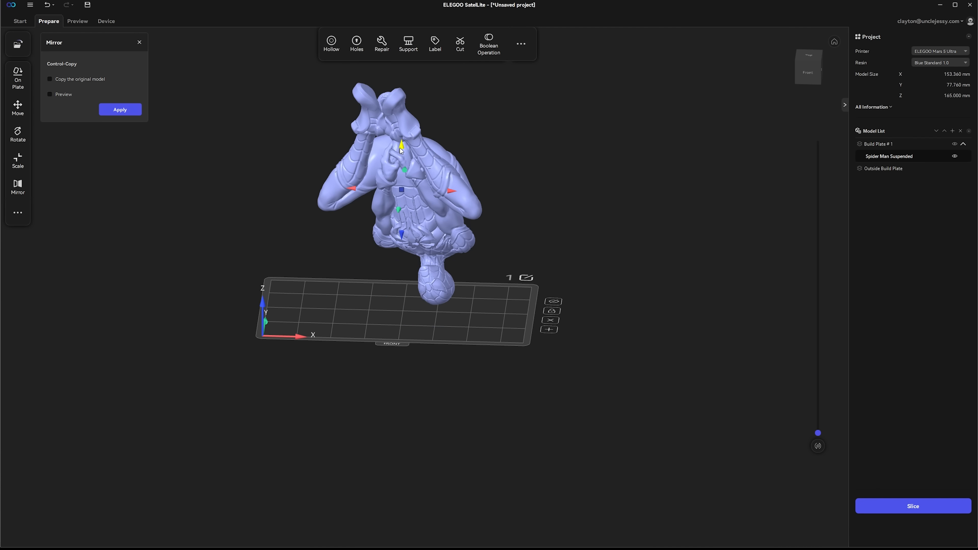
click(401, 233)
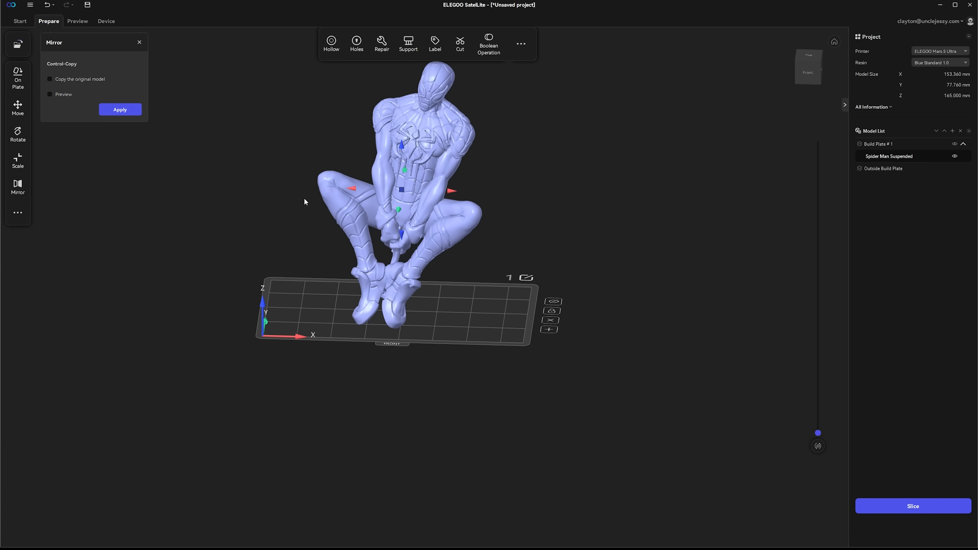
click(15, 214)
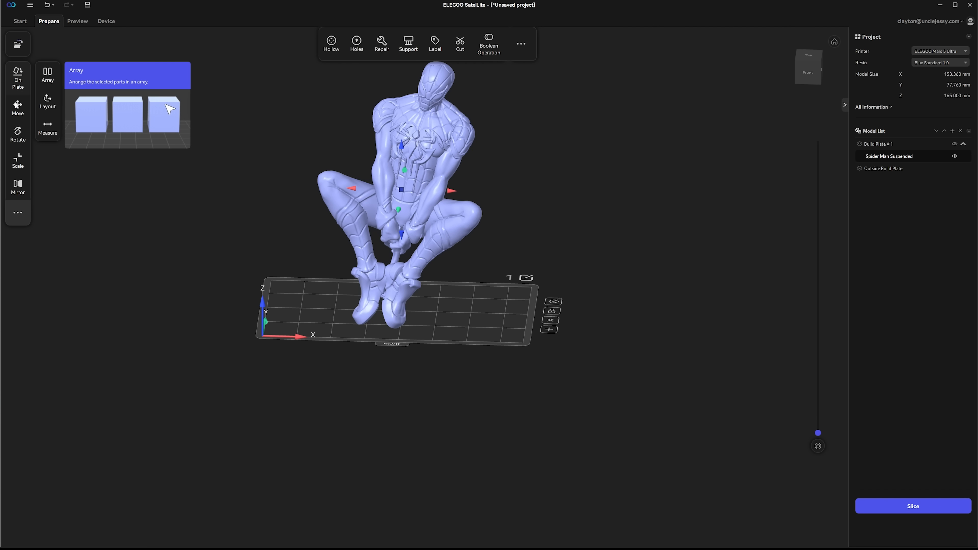
click(23, 213)
click(24, 217)
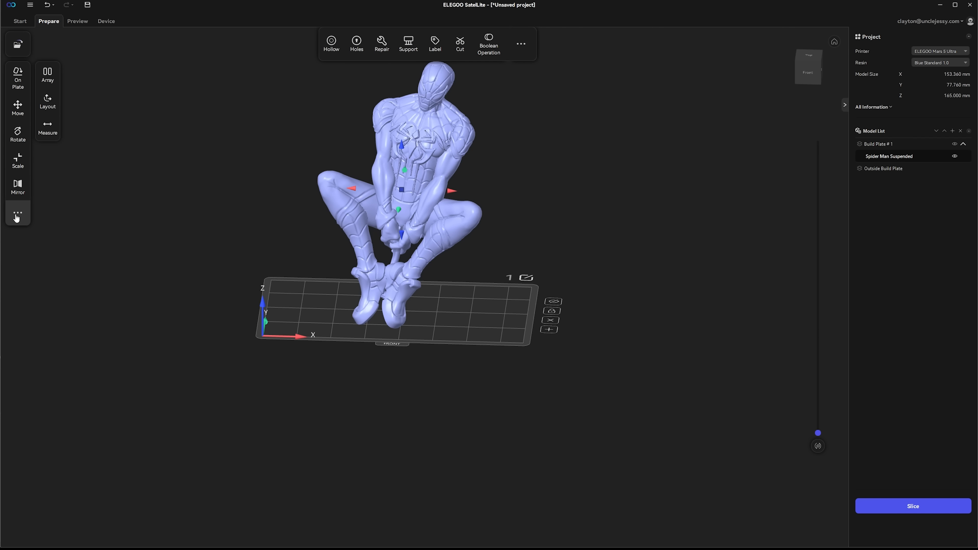
Try an array of two model copies along the X axis without applying it, and open the automatic placement settings.
click(46, 75)
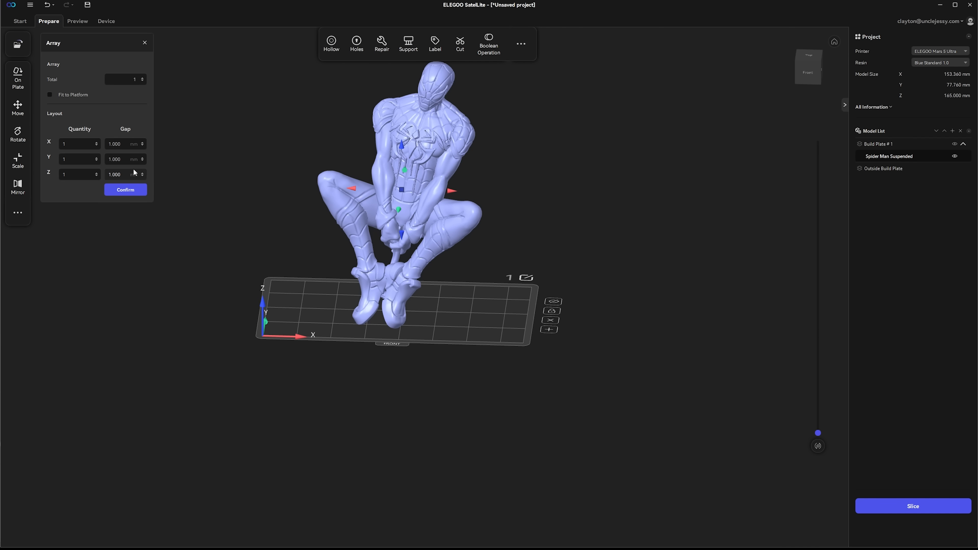
click(142, 77)
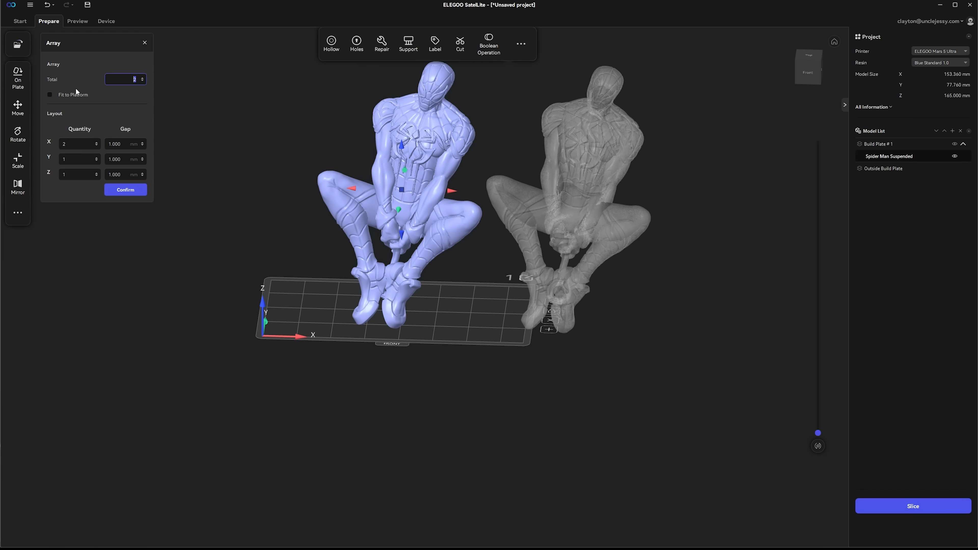
click(144, 43)
click(54, 94)
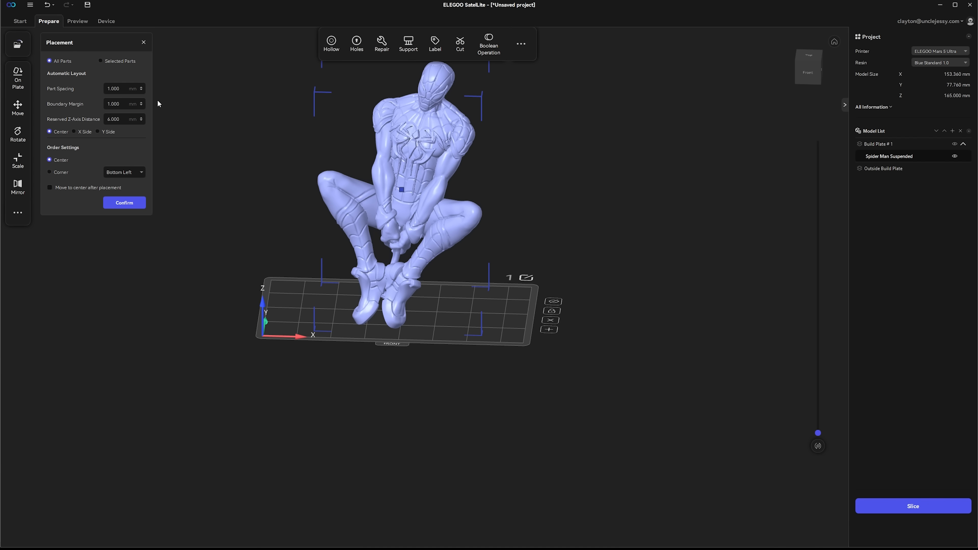
Measure the point-to-point distance from the Spider Man model's foot to the top of its head.
click(18, 213)
click(46, 129)
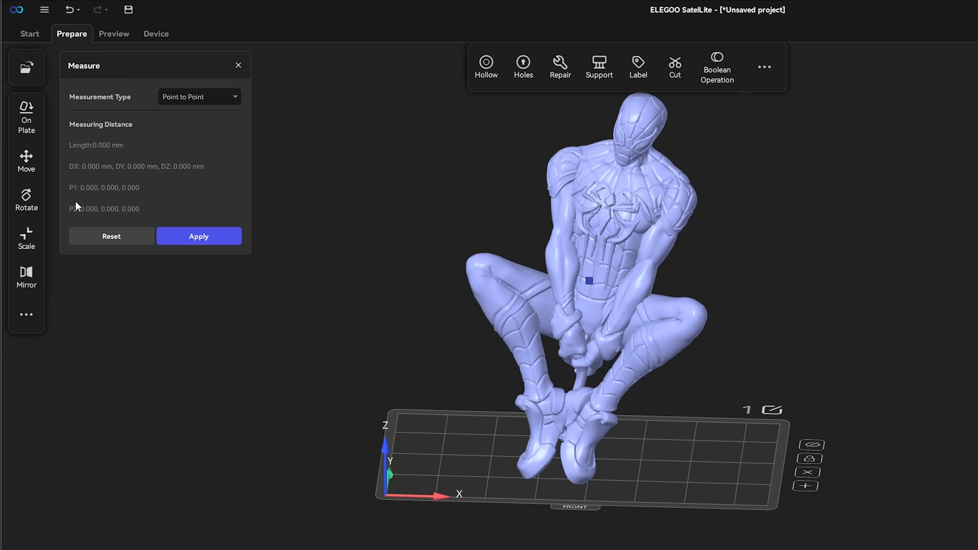
click(531, 476)
click(642, 103)
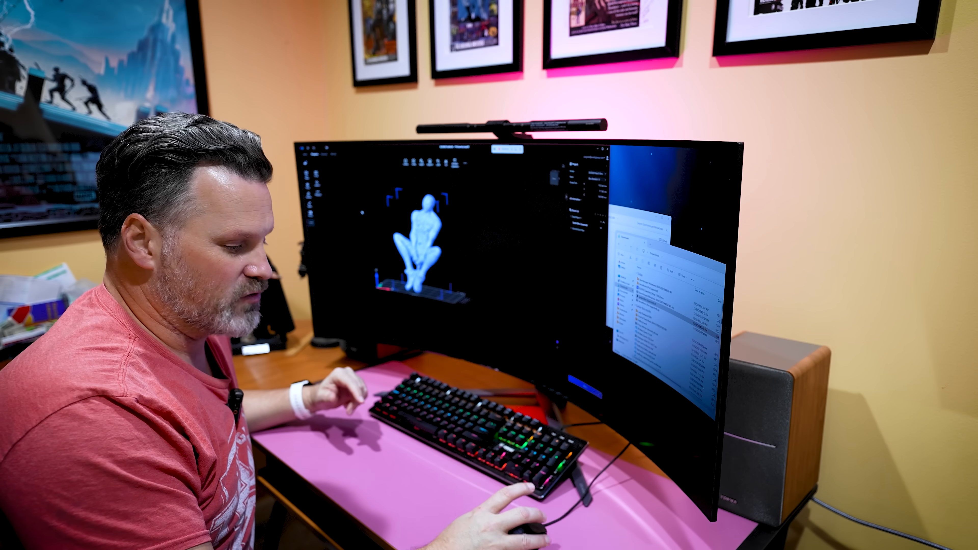
right_drag(362, 212, 486, 232)
middle_drag(487, 232, 485, 227)
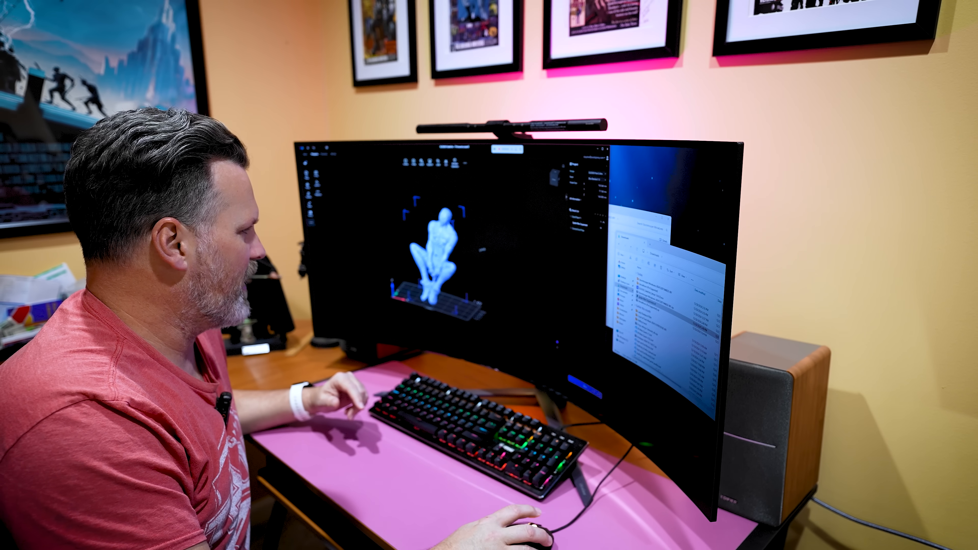
scroll(485, 227, up, 3)
scroll(435, 254, down, 3)
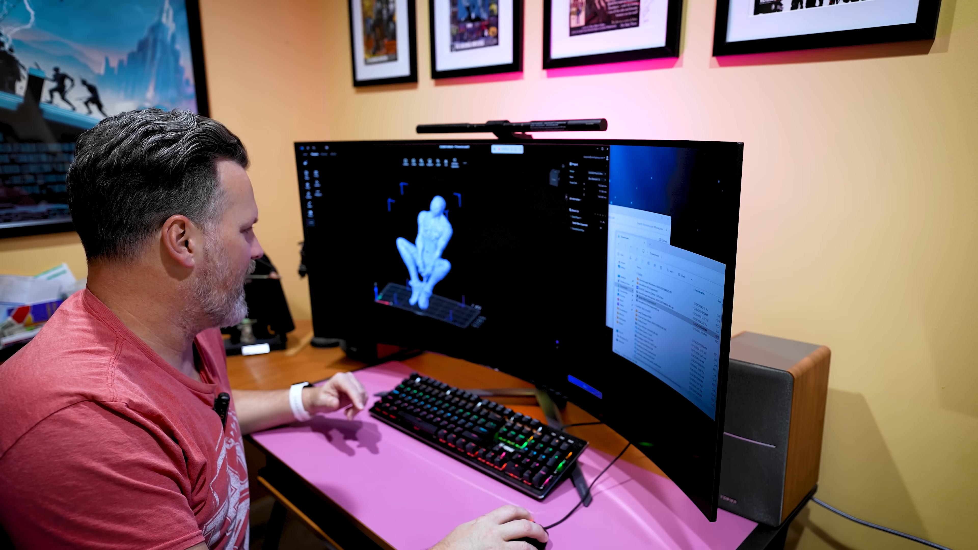
scroll(435, 254, up, 6)
scroll(435, 254, down, 4)
mouse_move(483, 255)
right_down()
mouse_move(479, 270)
mouse_move(490, 251)
right_up()
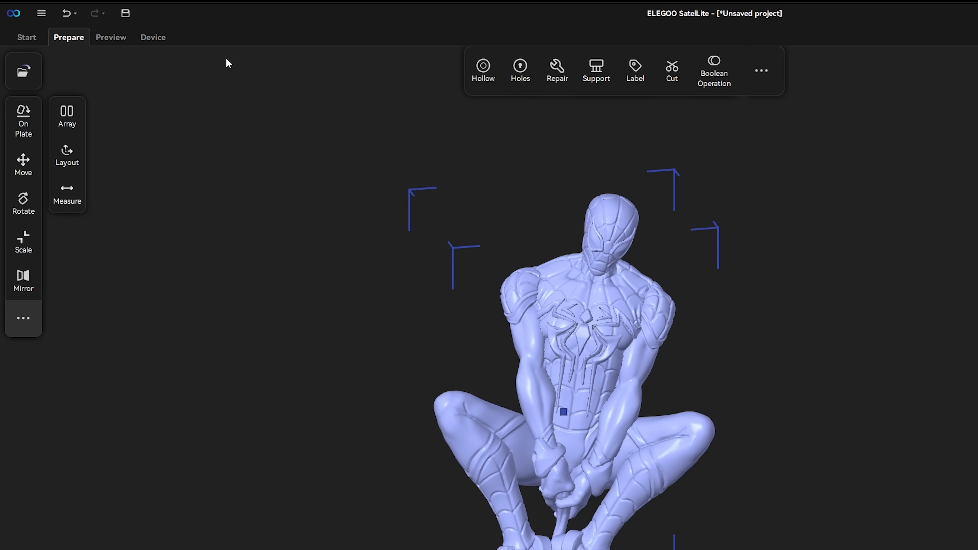
Reorder the editing tools so that Support sits between Holes and Repair.
drag(594, 76, 586, 77)
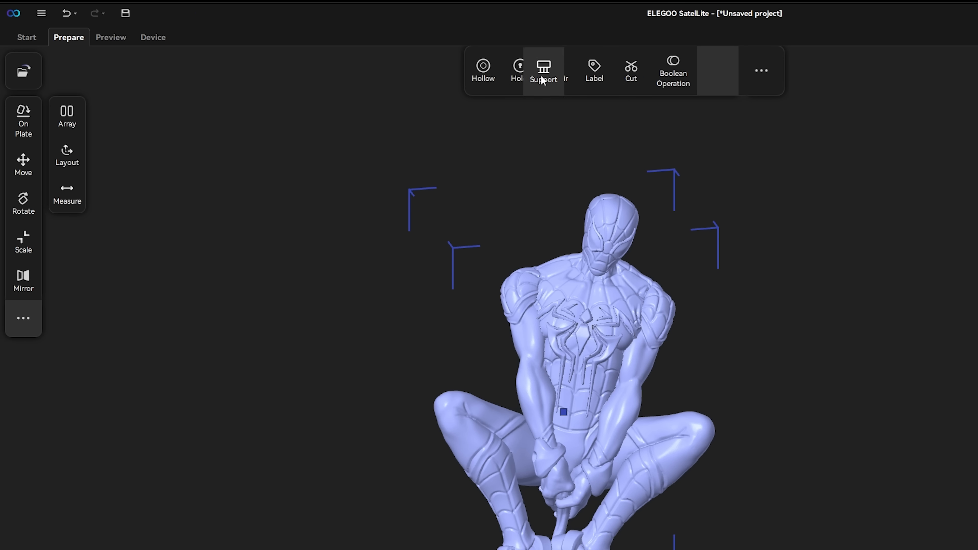
drag(522, 74, 531, 72)
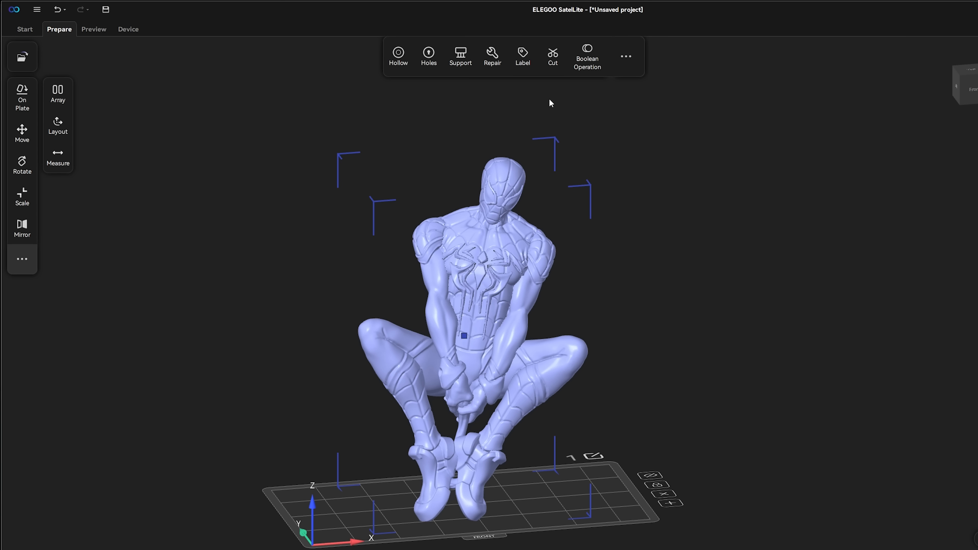
Try cutting the Spider Man model in two with a vertical plane through the torso at about X 85 mm.
click(552, 55)
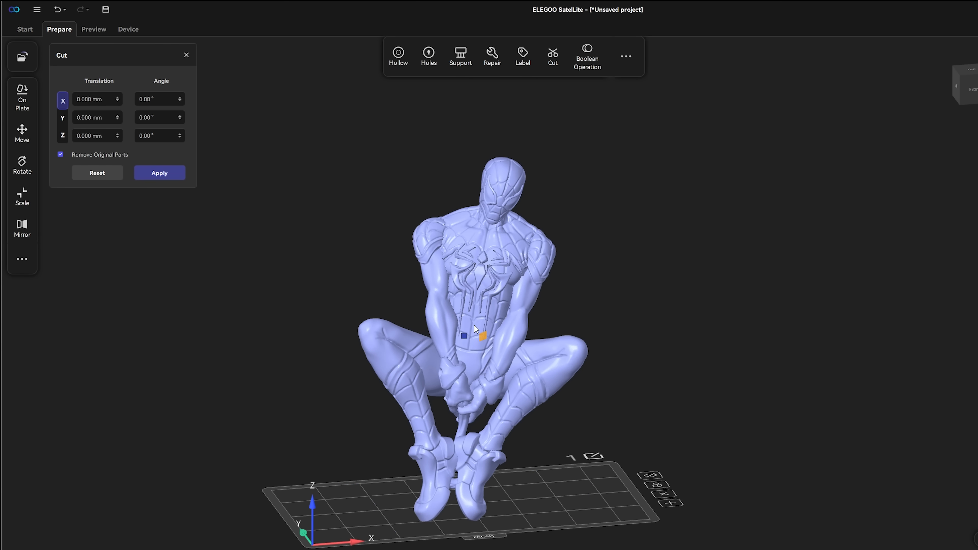
right_drag(629, 333, 537, 326)
click(498, 314)
right_drag(765, 328, 849, 347)
drag(537, 303, 478, 310)
right_drag(542, 316, 657, 332)
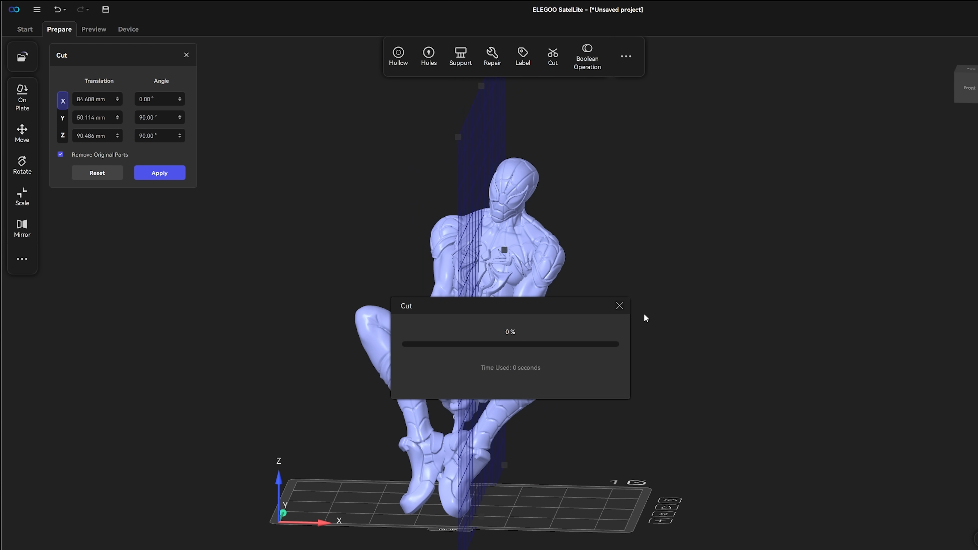
Try moving the cut half with the head away from the other half of the model.
click(518, 285)
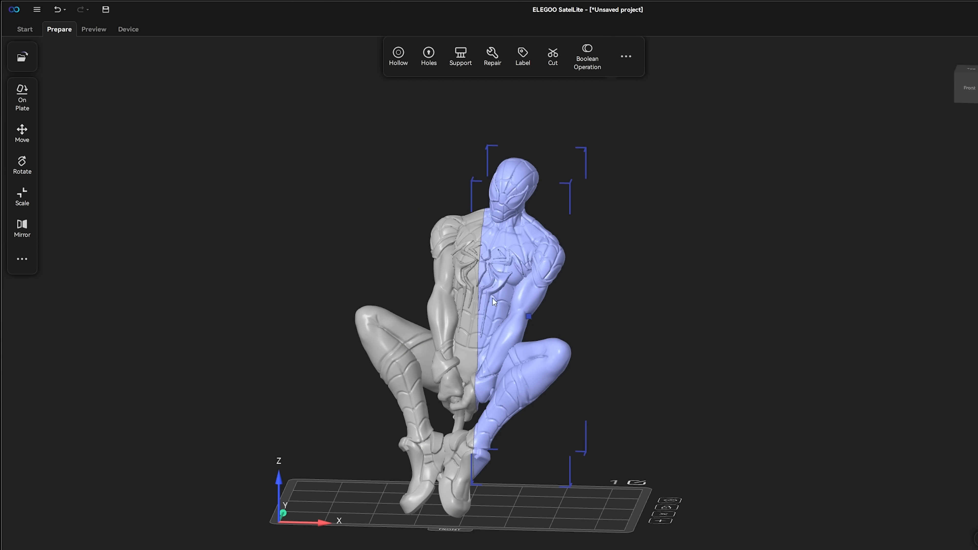
click(21, 135)
drag(584, 319, 714, 303)
click(713, 301)
right_drag(713, 271, 722, 276)
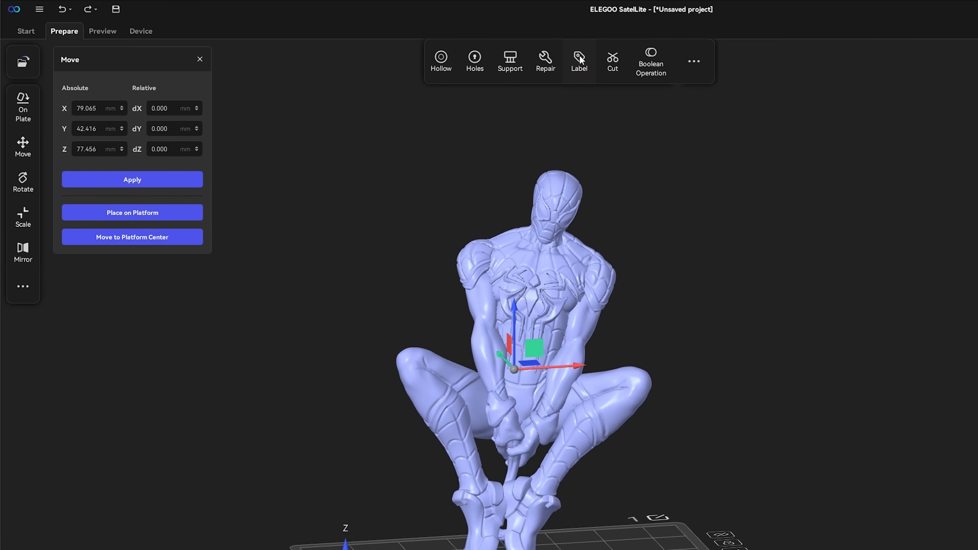
Try adding an inward label reading "Glove Hellboy finger 1. 200mm" with 0.5 mm depth across the model's forearm and abdomen.
click(579, 59)
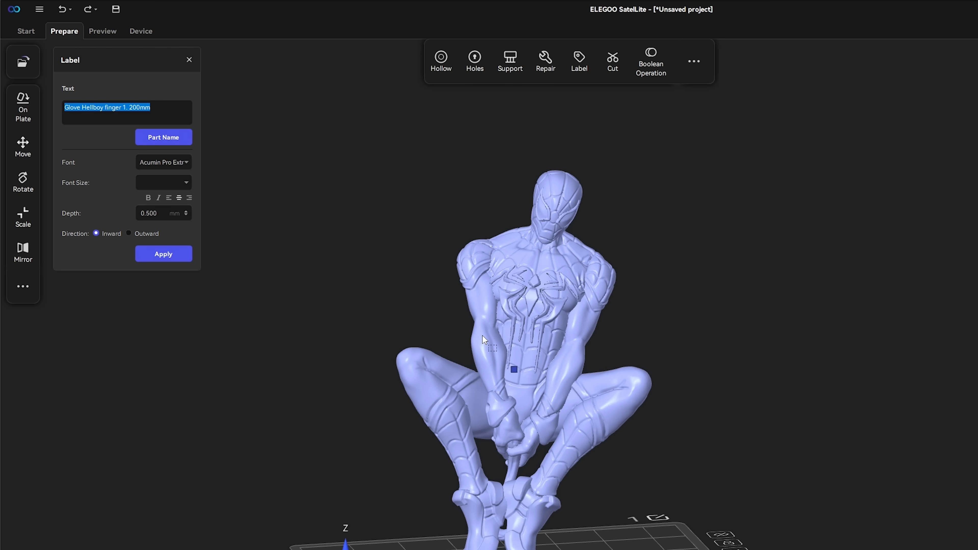
drag(482, 335, 524, 396)
middle_drag(543, 311, 543, 276)
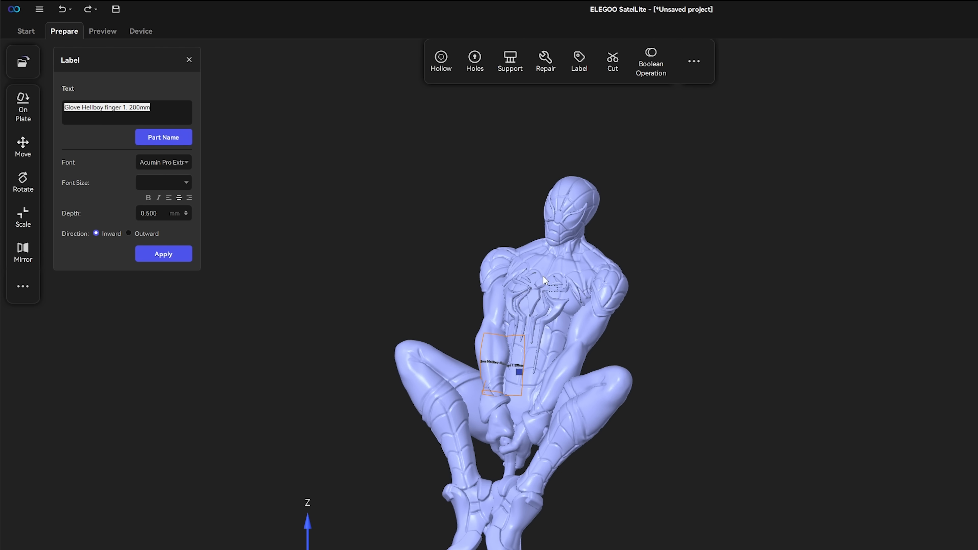
middle_drag(547, 277, 574, 299)
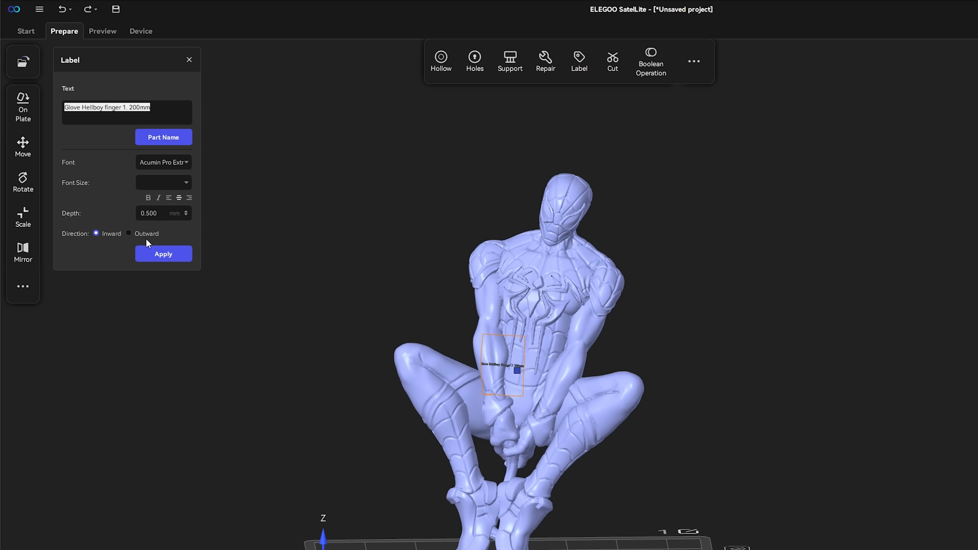
click(149, 251)
scroll(540, 399, up, 5)
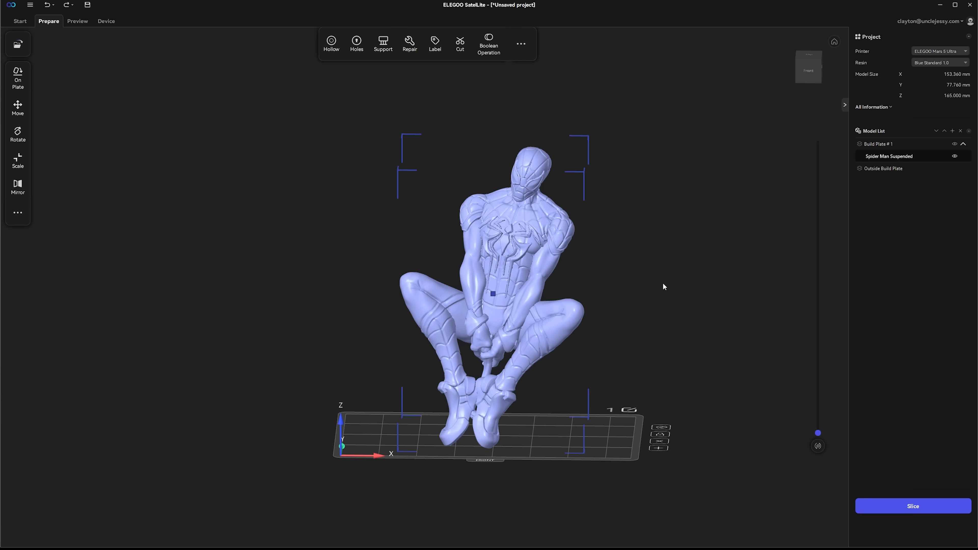
Hollow the Spider Man model inward with 1.88 mm thickness, precision 1 and no infill structure.
click(331, 43)
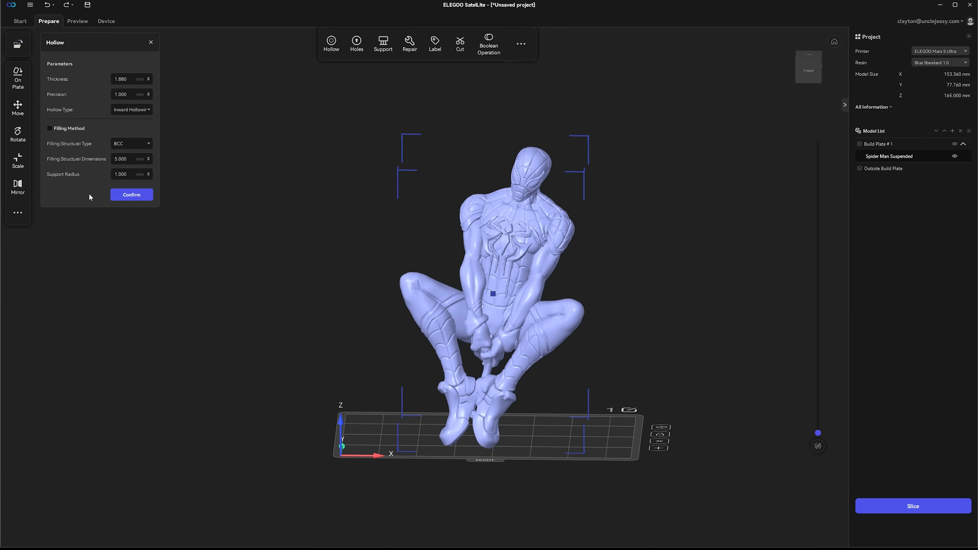
click(128, 195)
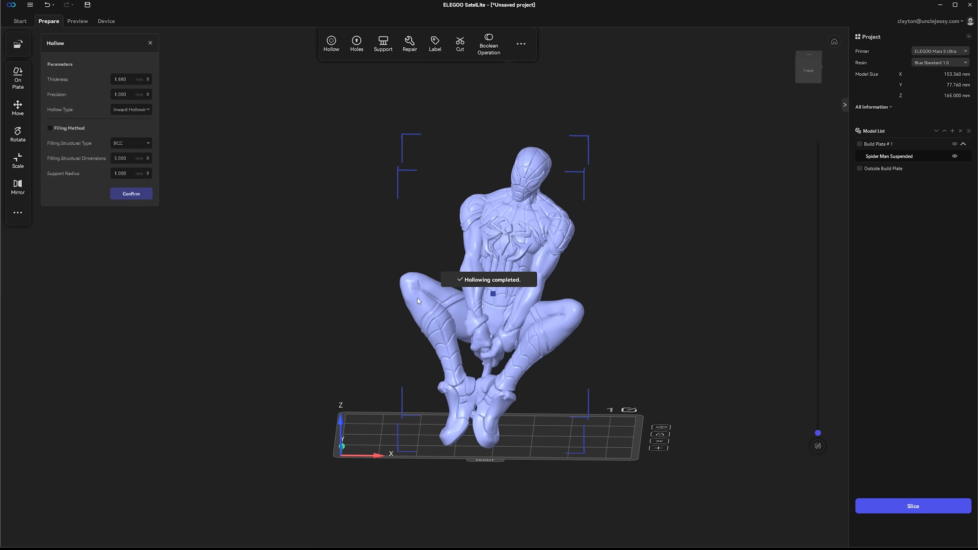
drag(818, 433, 821, 133)
Set the drain holes to an outer radius of 3 mm and an inner radius of 2 mm.
click(356, 43)
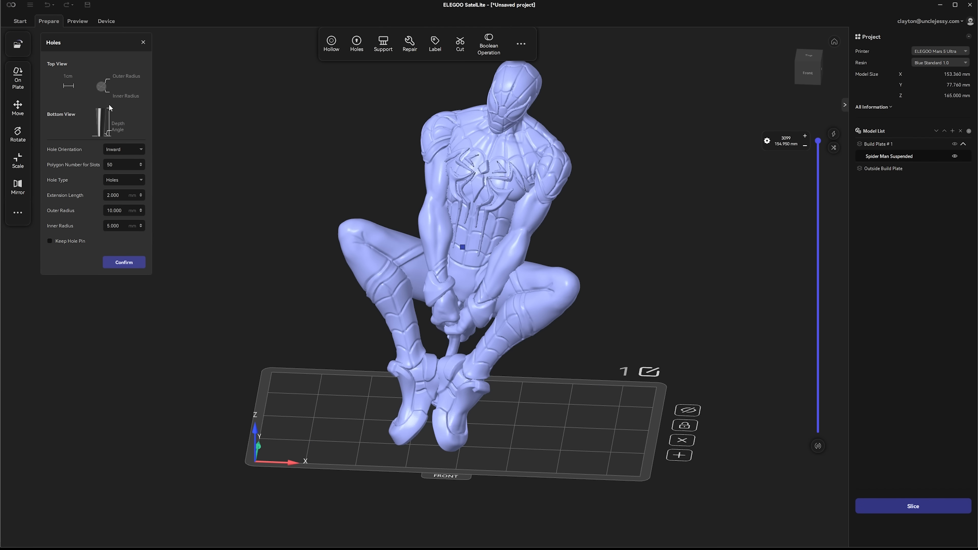
right_drag(298, 223, 266, 125)
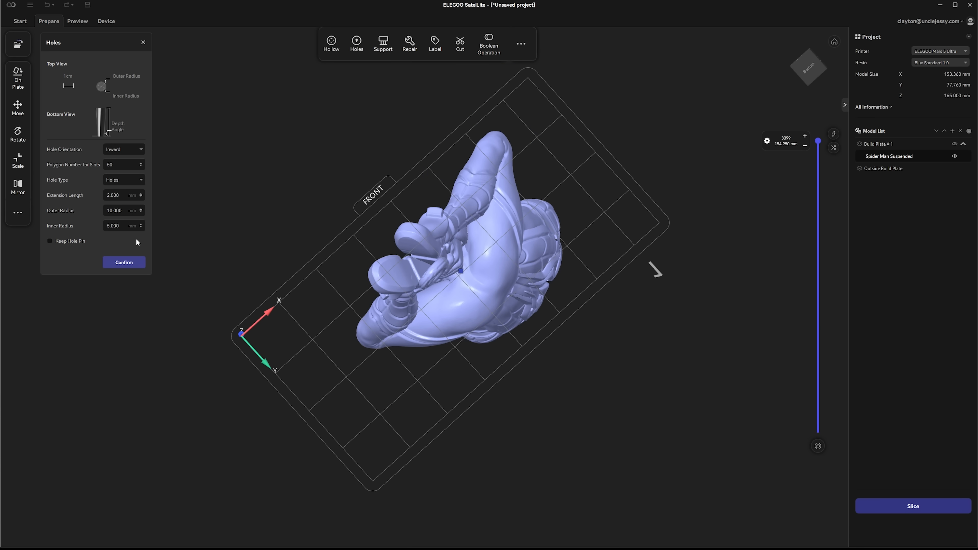
drag(125, 211, 69, 207)
text(5)
key(Tab)
drag(130, 211, 70, 206)
text(3)
key(Tab)
text(2)
key(Return)
Punch drain holes into the soles of both feet and the underside of the model's hips.
click(390, 277)
click(412, 247)
right_drag(337, 193, 237, 190)
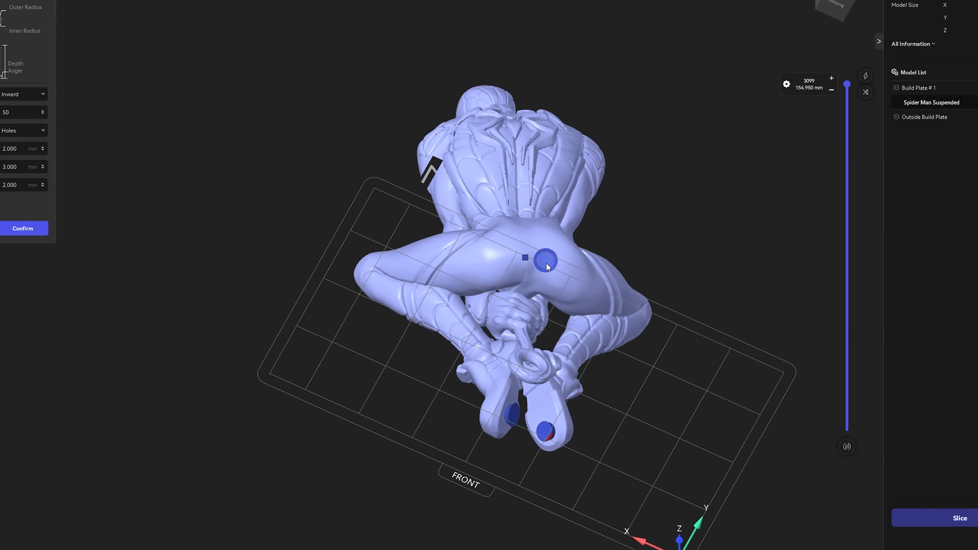
click(532, 273)
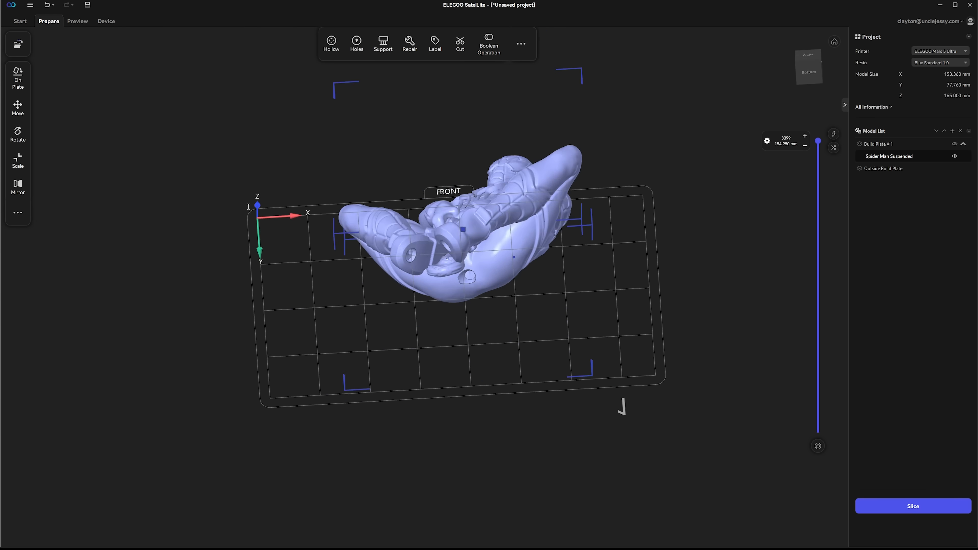
right_drag(248, 206, 423, 227)
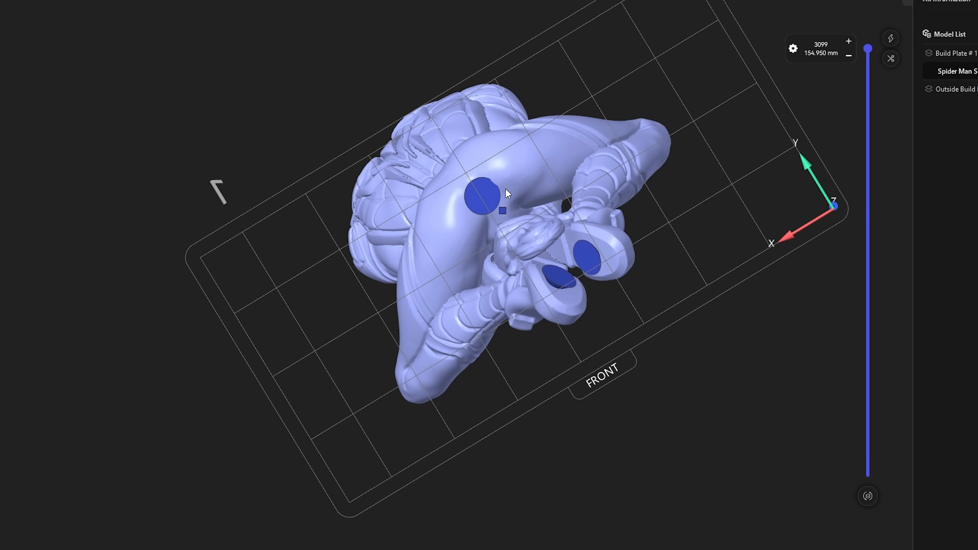
click(491, 200)
drag(345, 44, 385, 51)
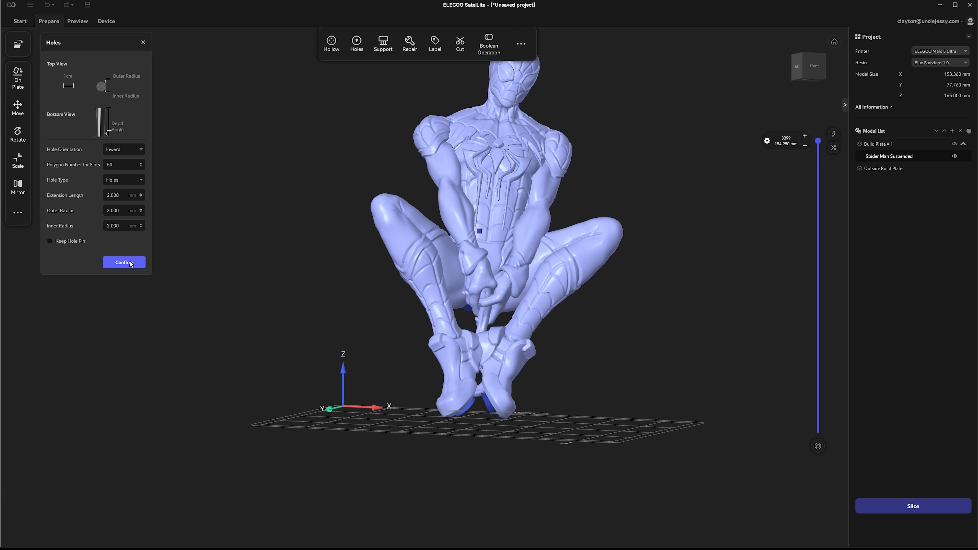
drag(396, 274, 624, 239)
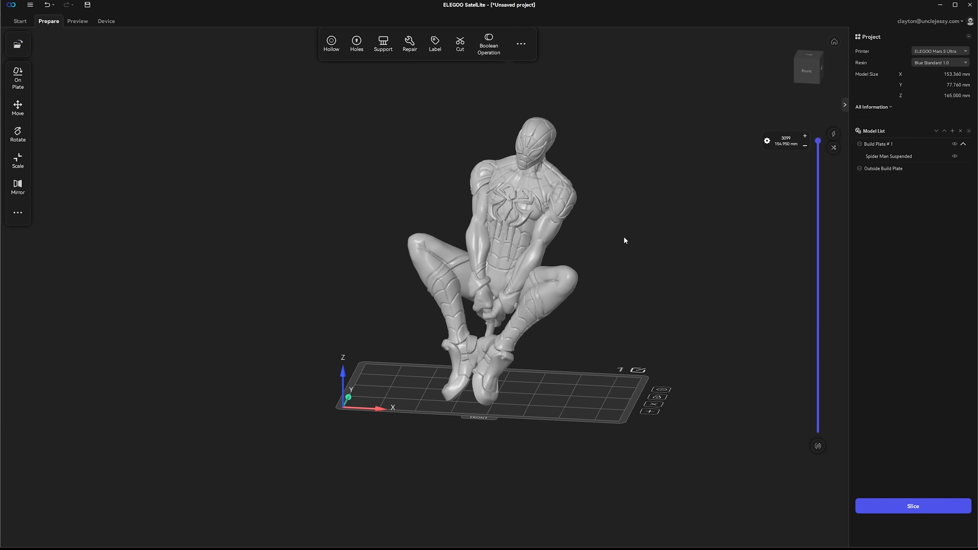
Generate automatic supports for the Spider Man model with the EVO_100+mm support type and check them from several angles.
click(391, 51)
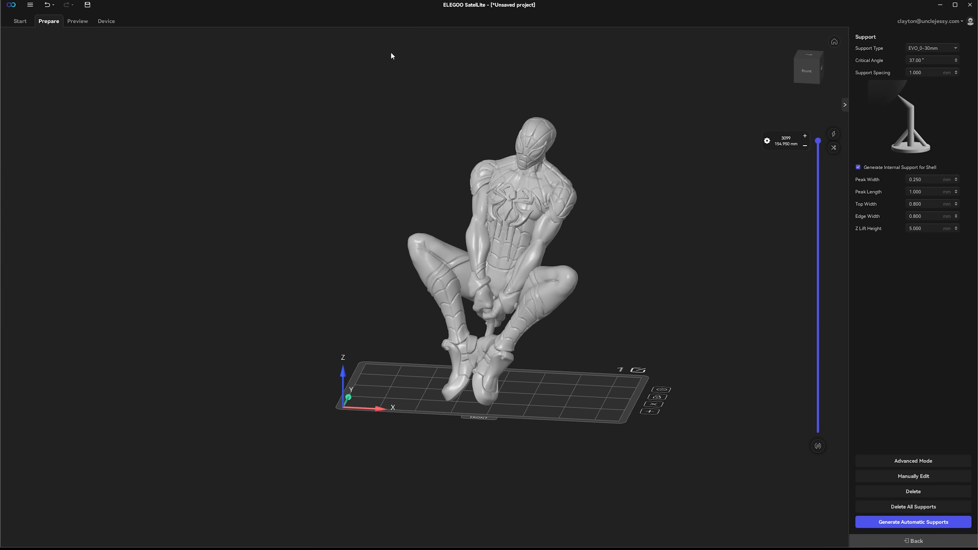
click(945, 48)
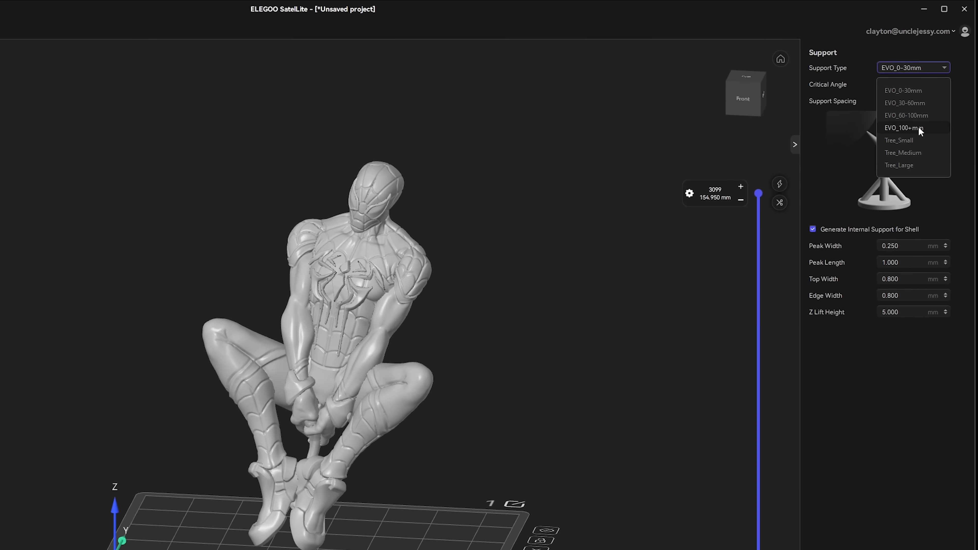
click(902, 112)
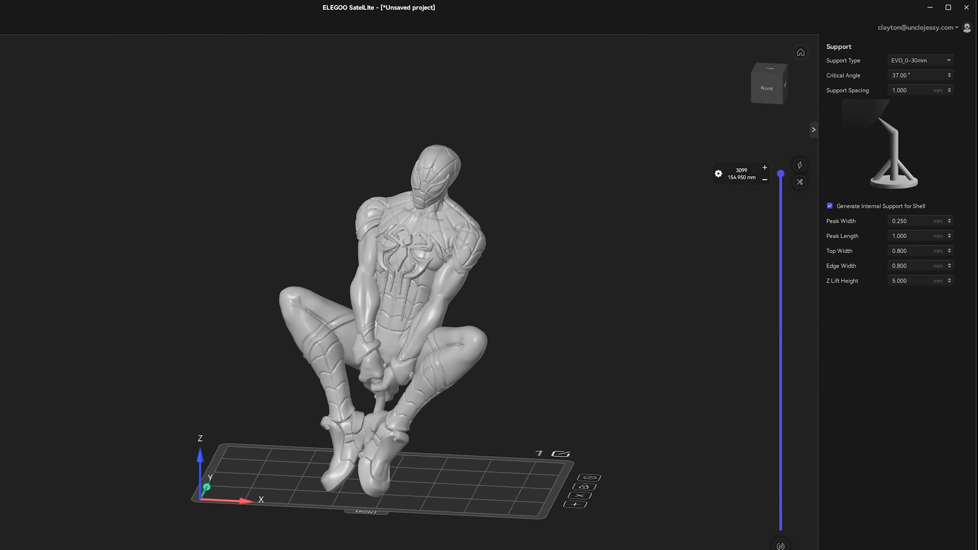
click(917, 521)
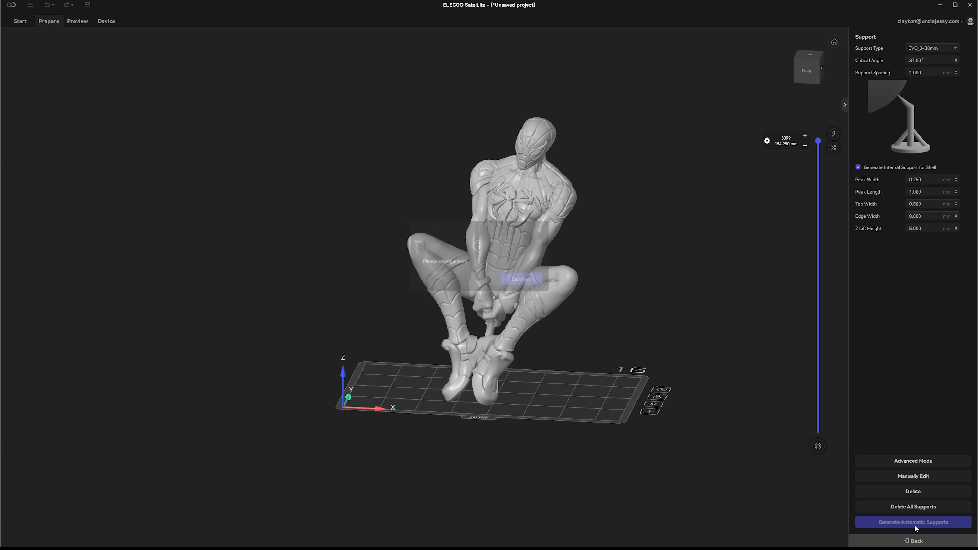
click(522, 280)
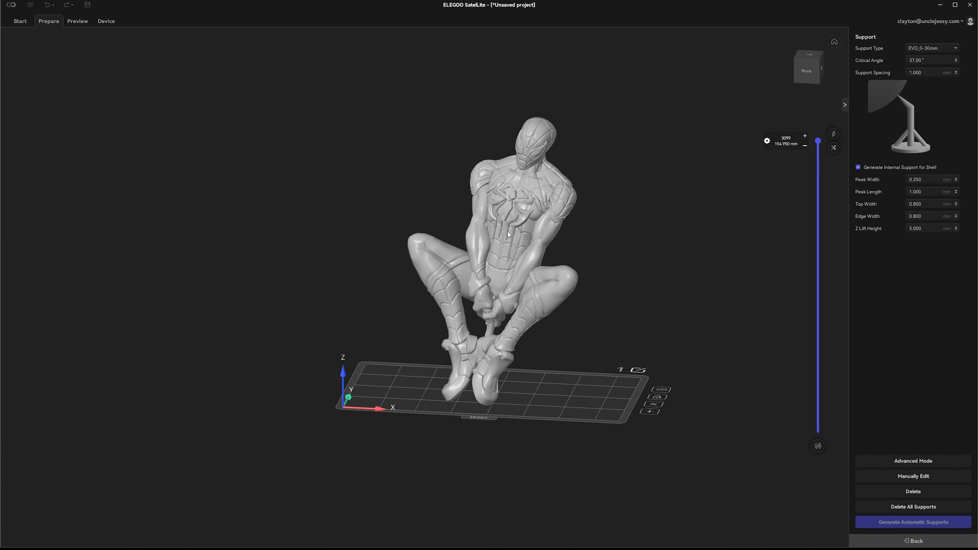
click(510, 231)
click(910, 520)
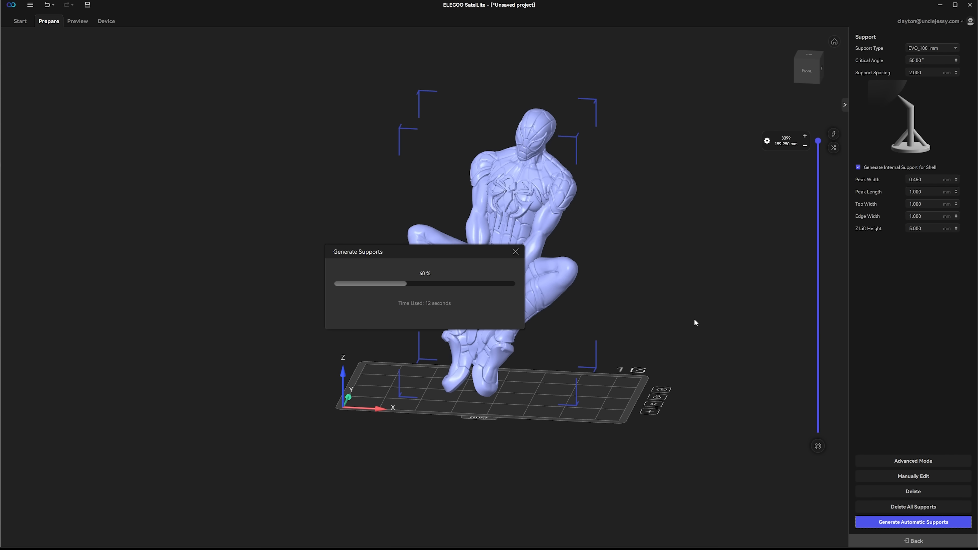
mouse_move(643, 350)
mouse_down()
mouse_move(607, 350)
mouse_move(696, 353)
mouse_move(657, 351)
mouse_up()
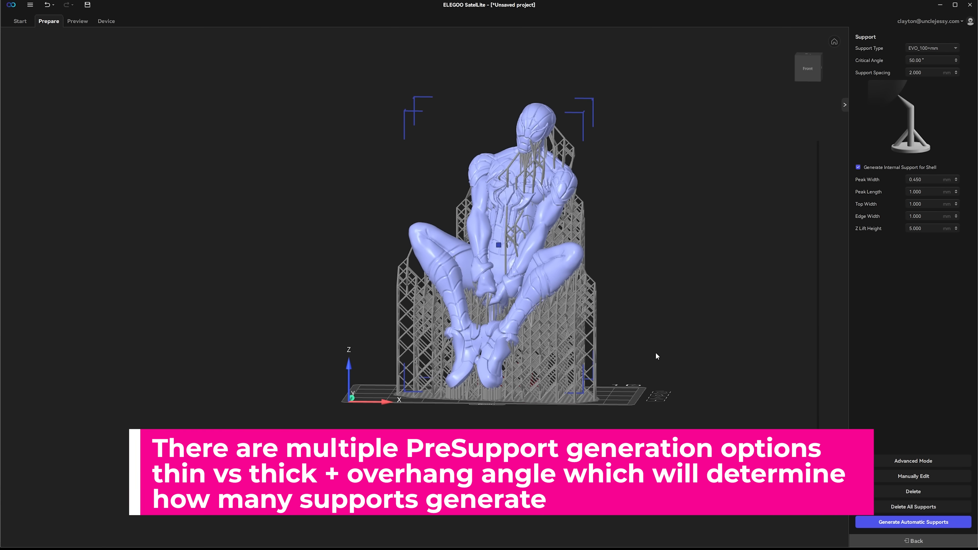
drag(355, 311, 385, 303)
drag(421, 336, 403, 276)
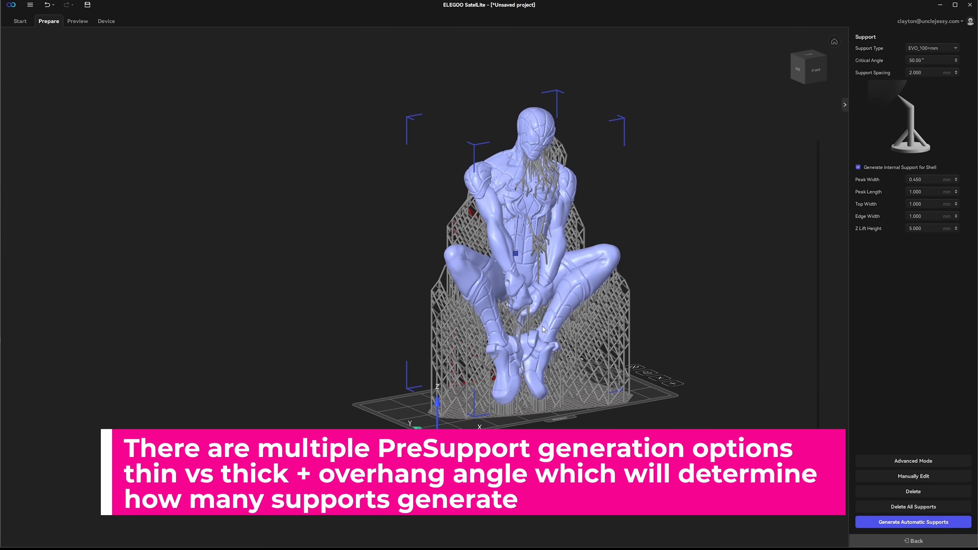
Add a second build plate and place a copy of the supported Spider Man model on it.
drag(703, 328, 628, 319)
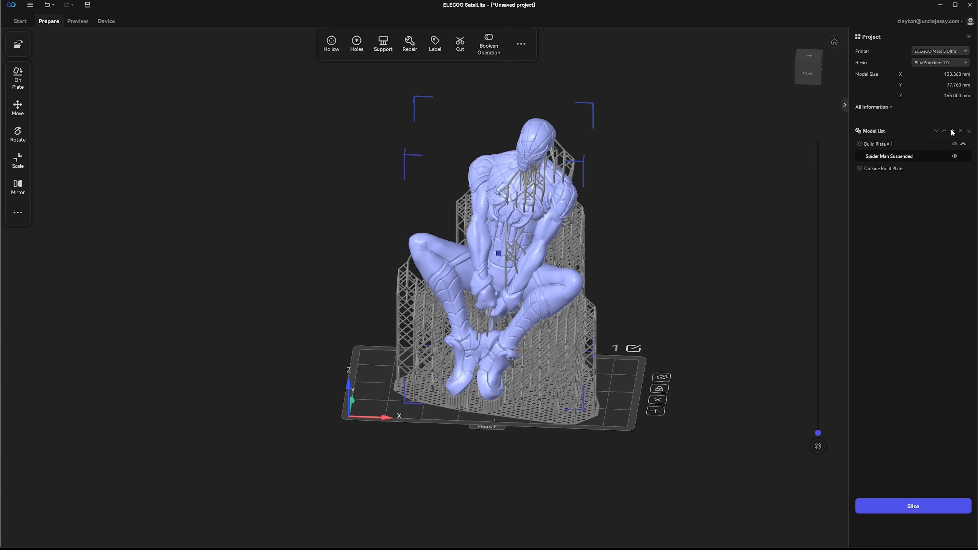
click(952, 131)
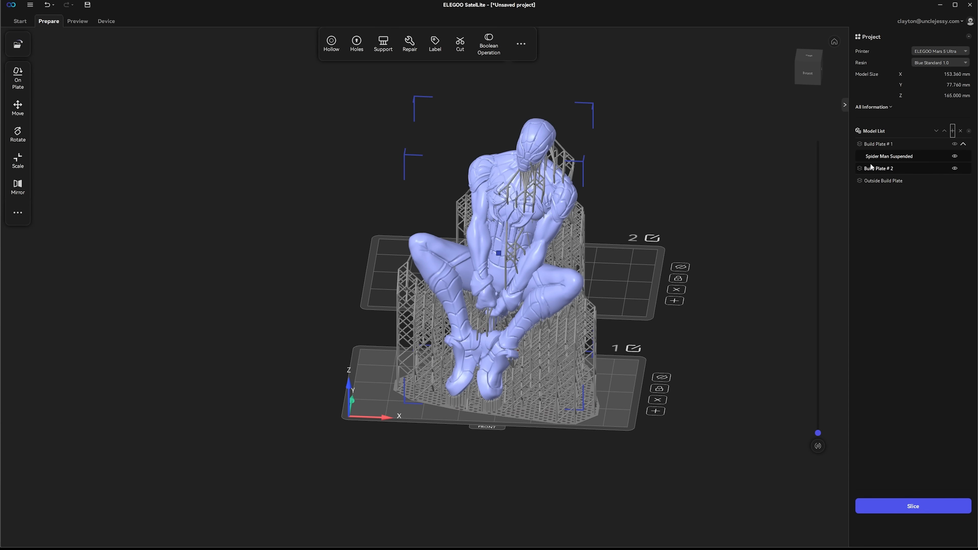
right_drag(718, 163, 694, 176)
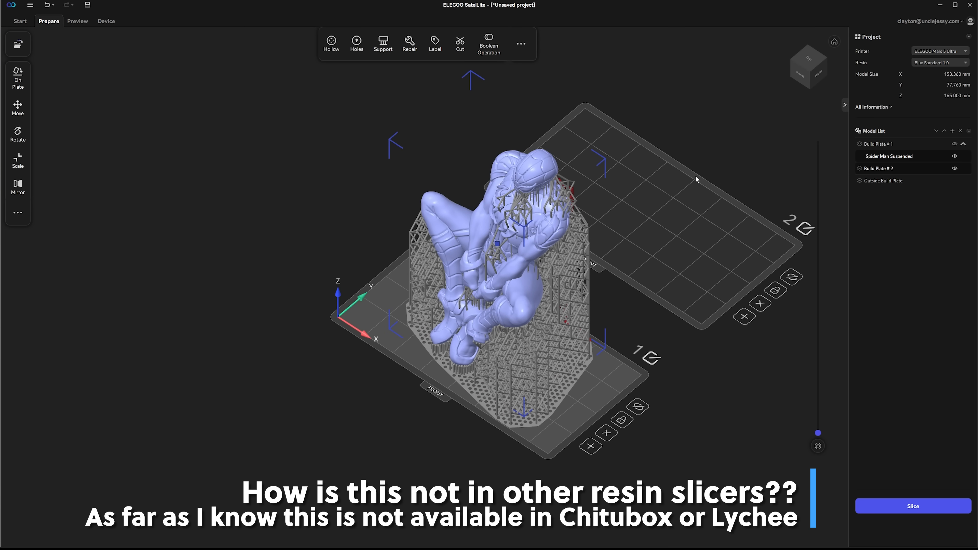
right_drag(702, 148, 702, 141)
right_drag(685, 176, 607, 205)
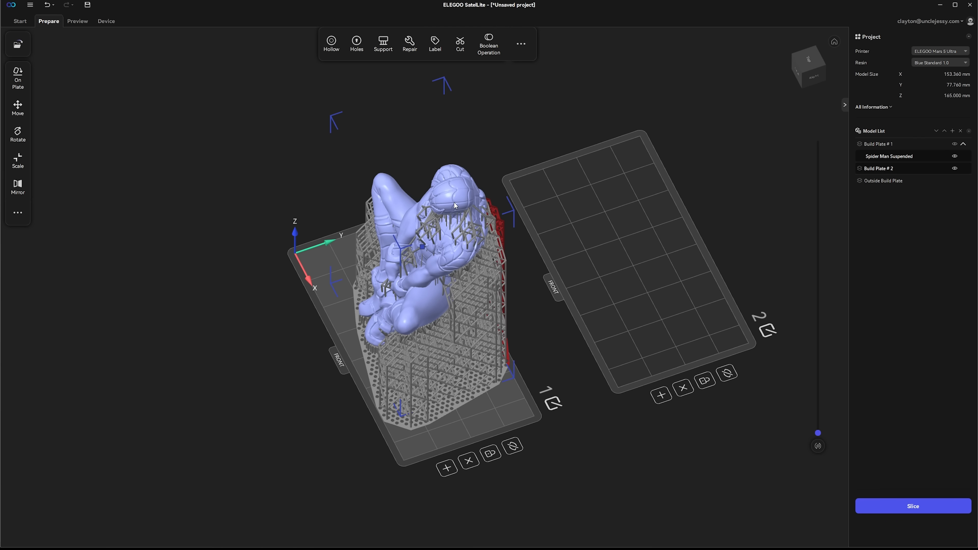
key(ctrl+v)
right_drag(759, 216, 776, 193)
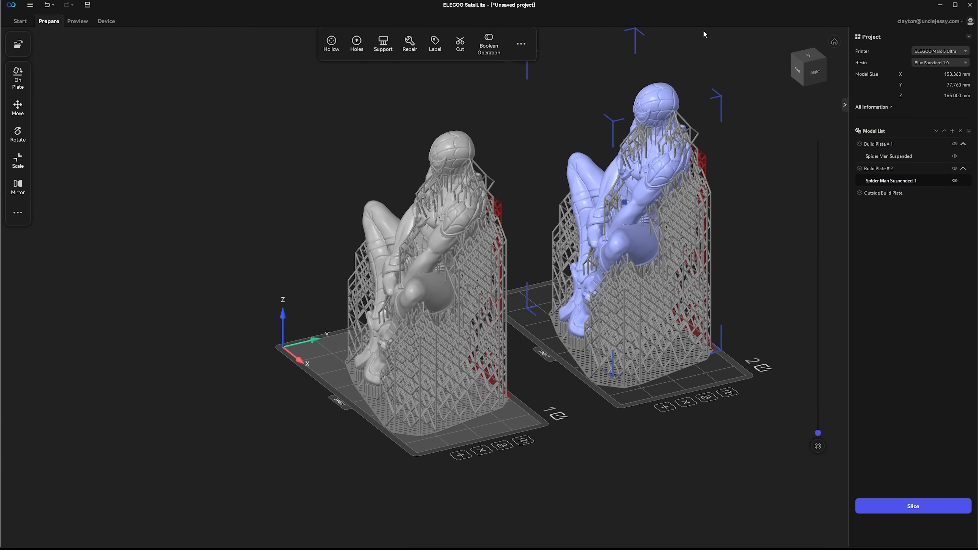
Generate automatic supports for the copied model with the Tree_Small support type and compare them with the original's supports from several angles.
click(383, 43)
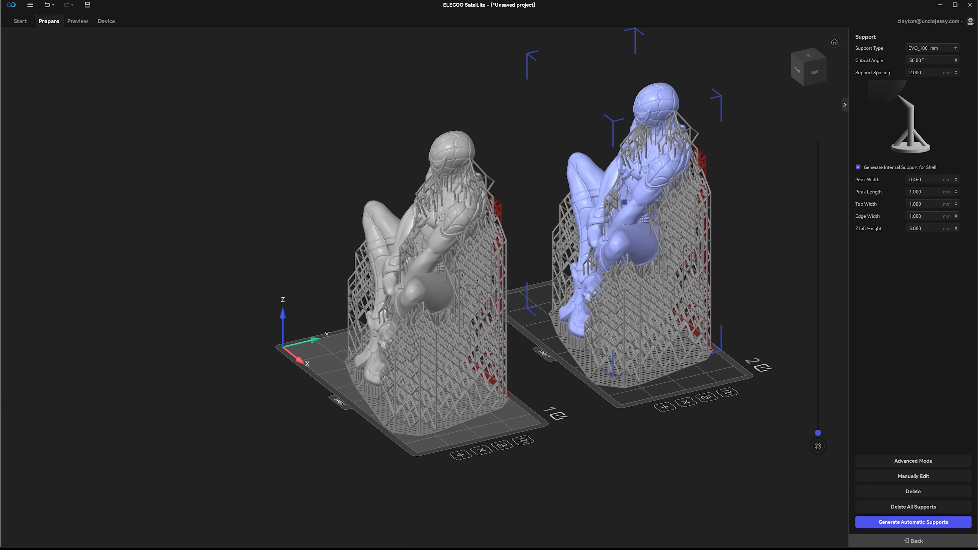
click(944, 50)
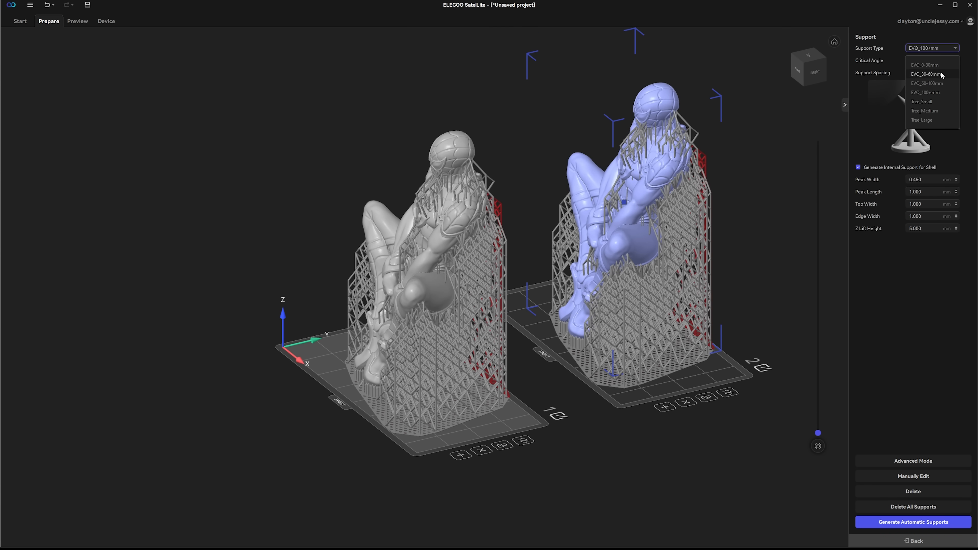
click(931, 102)
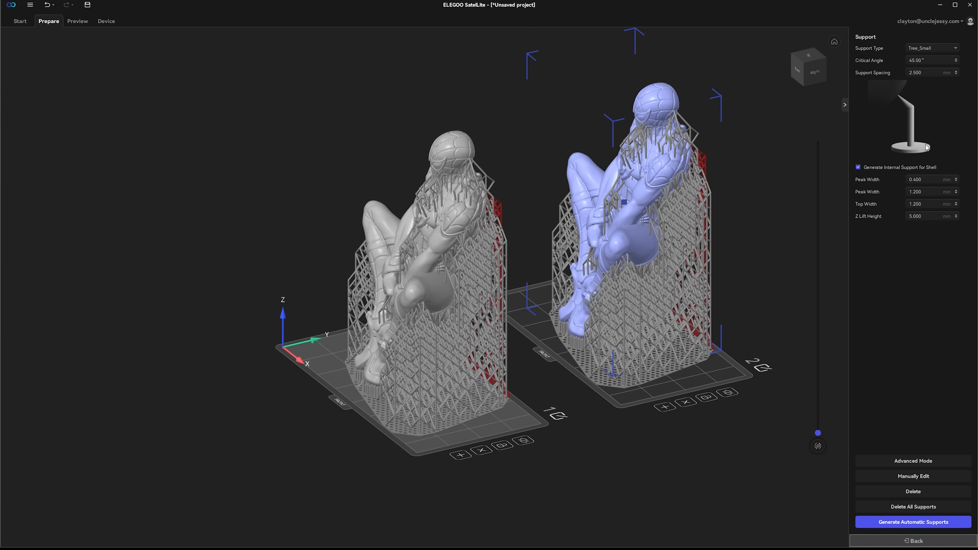
click(921, 522)
click(515, 322)
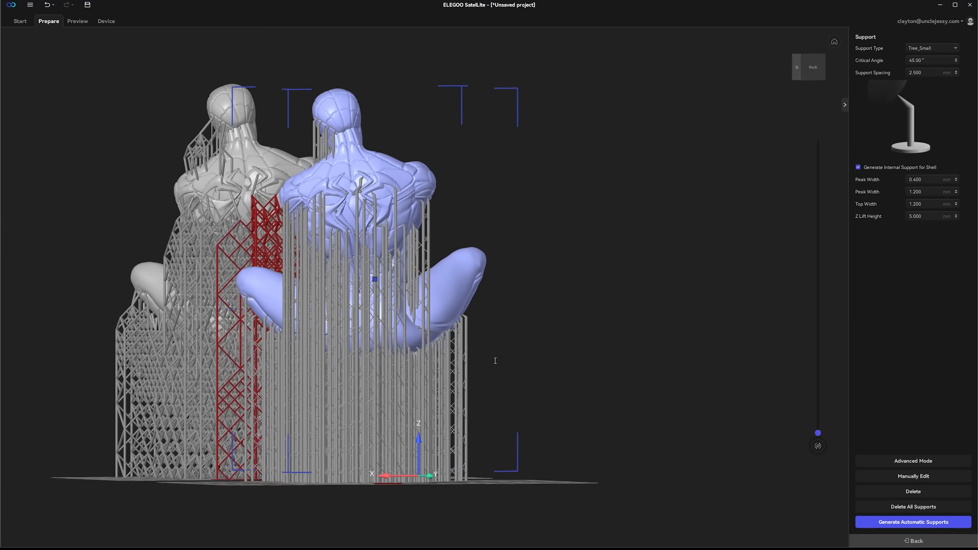
right_drag(496, 360, 616, 387)
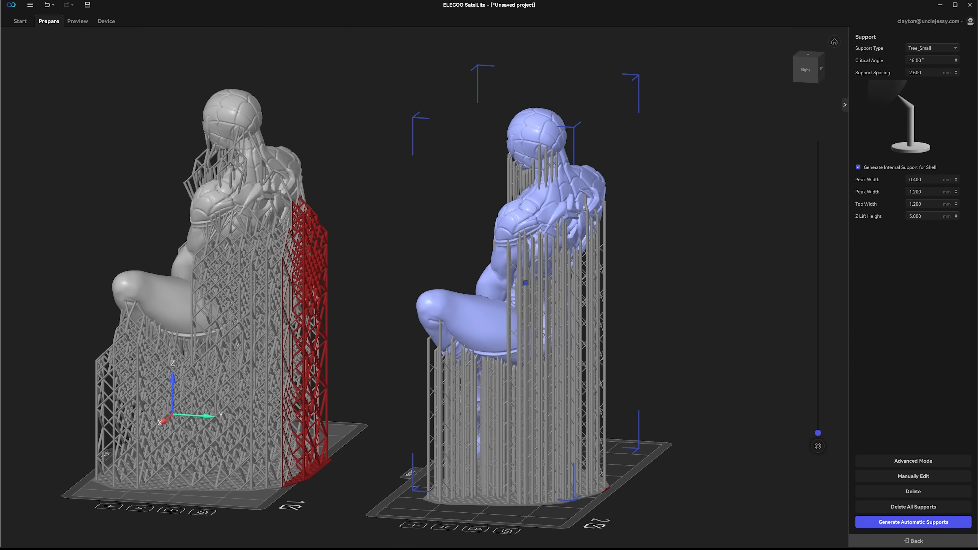
right_drag(358, 185, 427, 199)
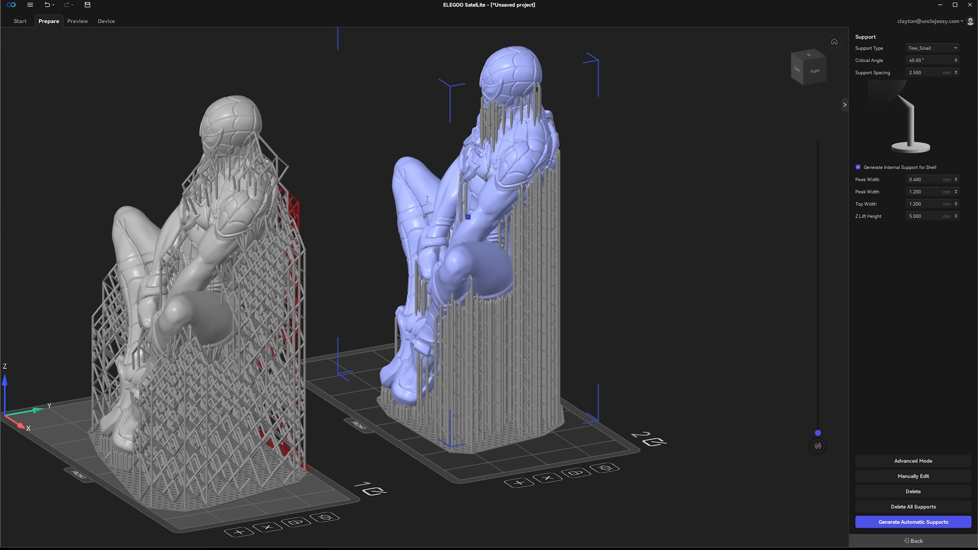
Create a manual support area on the underside of the copied model's thigh and apply the added supports.
click(930, 477)
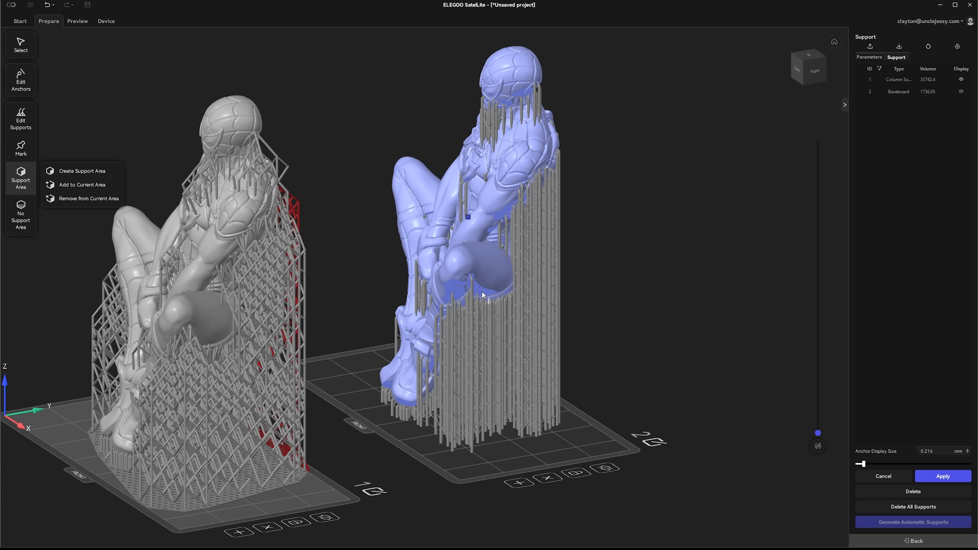
click(942, 476)
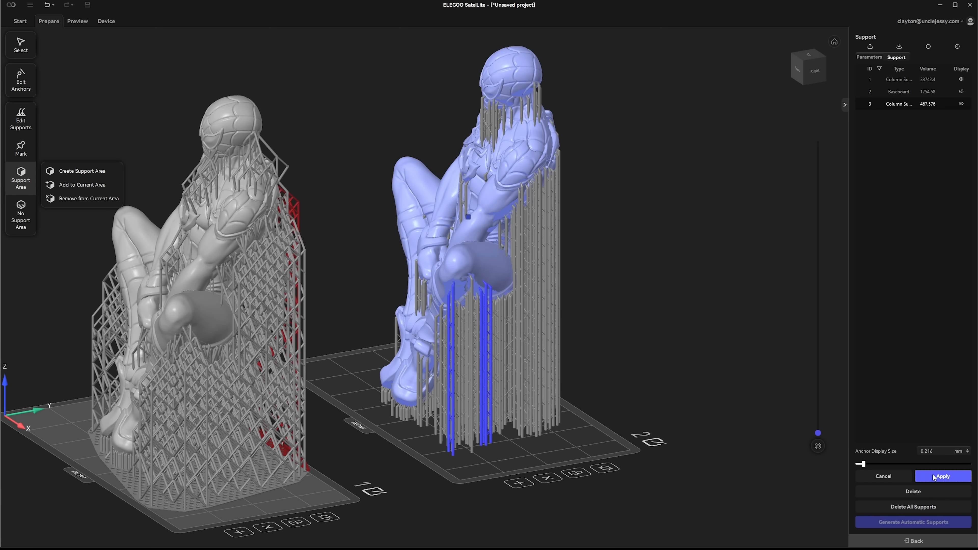
click(933, 477)
right_drag(710, 202, 689, 201)
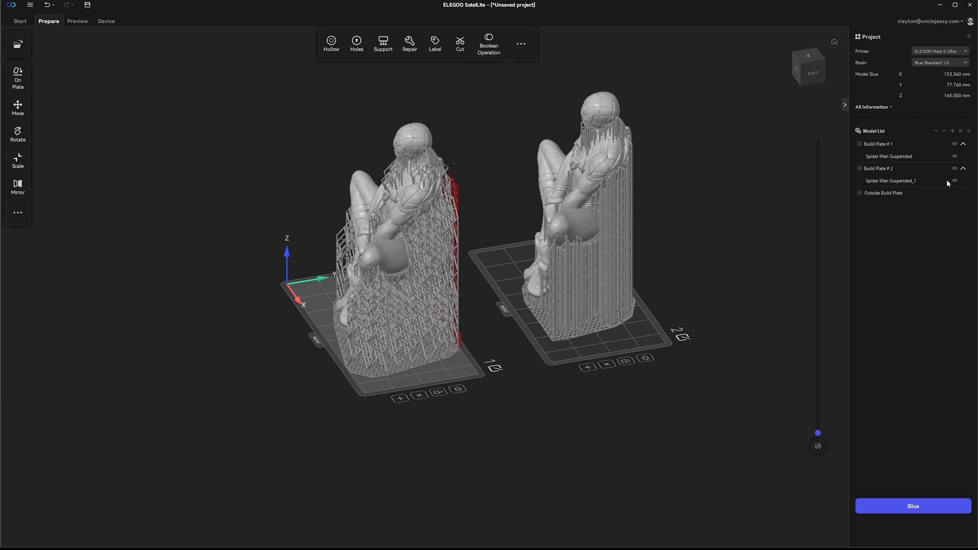
Hide the copied Spider Man model and the second build plate.
click(954, 181)
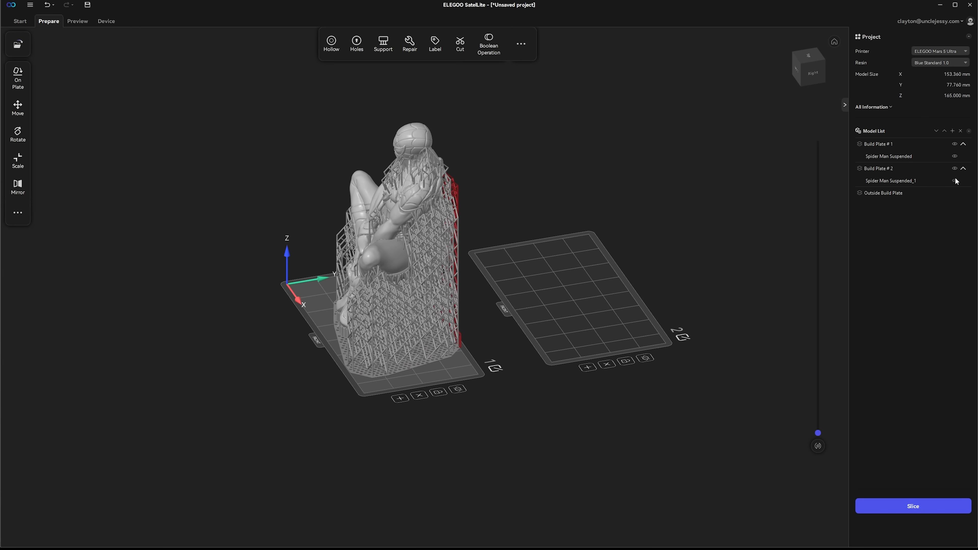
right_drag(487, 240, 578, 219)
click(955, 169)
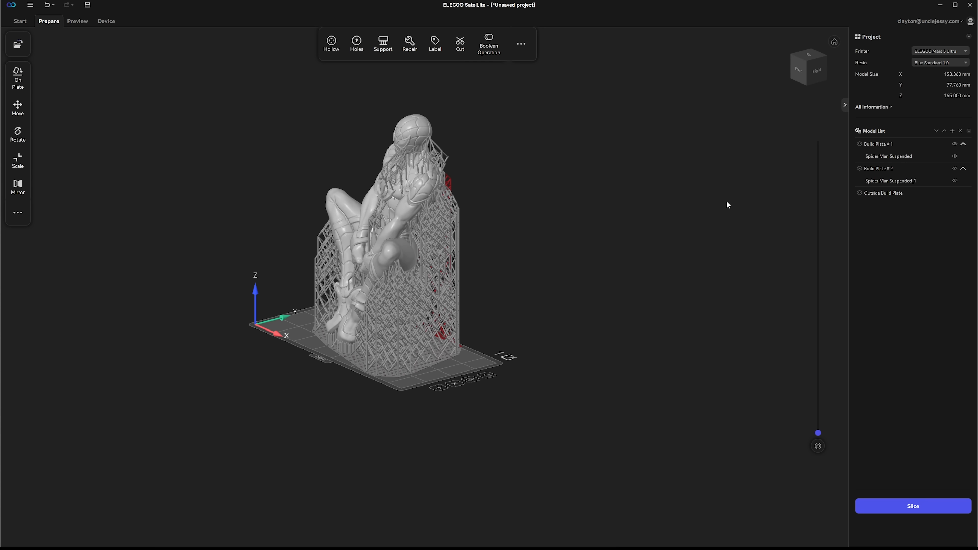
Delete the copied Spider Man model and remove the second build plate from the project.
click(548, 216)
click(526, 310)
key(Delete)
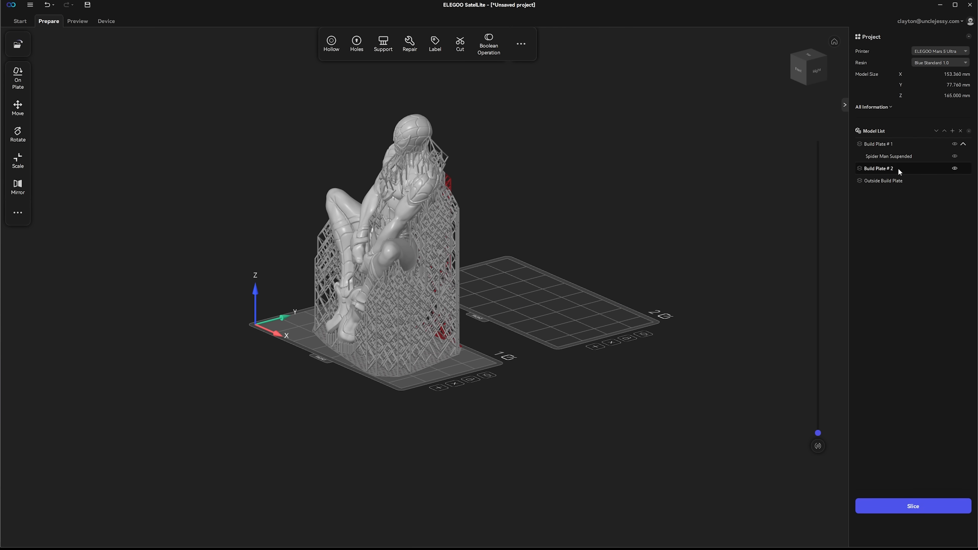
right_click(886, 165)
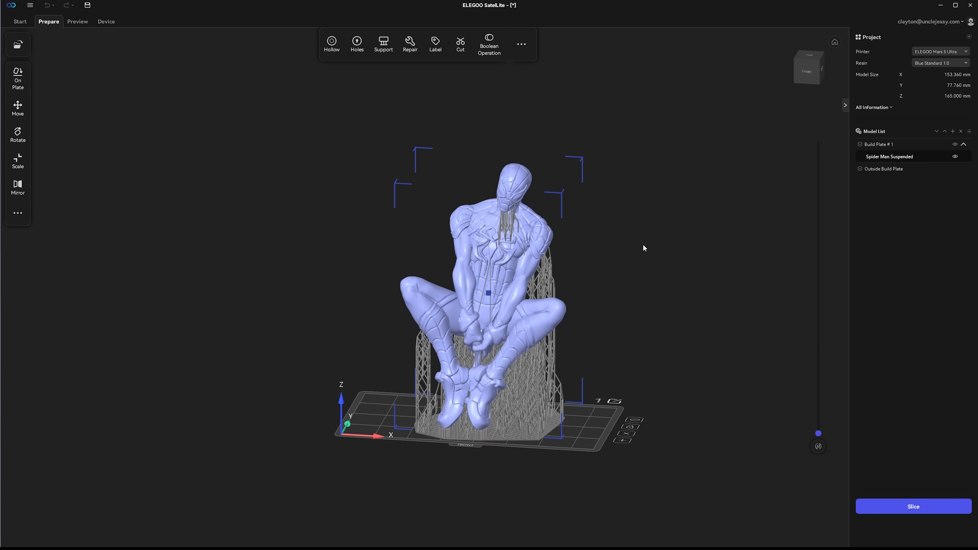
Slice the supported Spider Man model and scrub through its layers from the top down to the first.
click(925, 505)
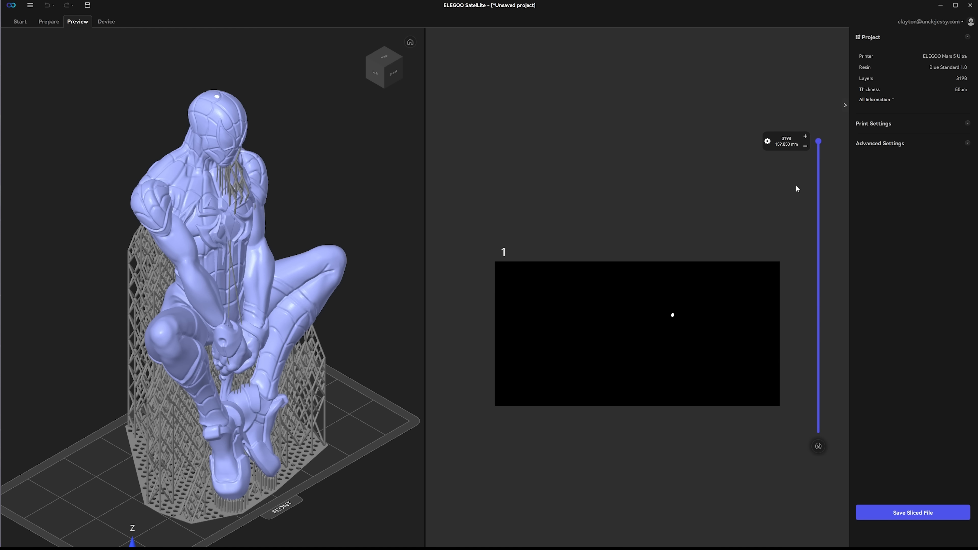
drag(816, 145, 839, 436)
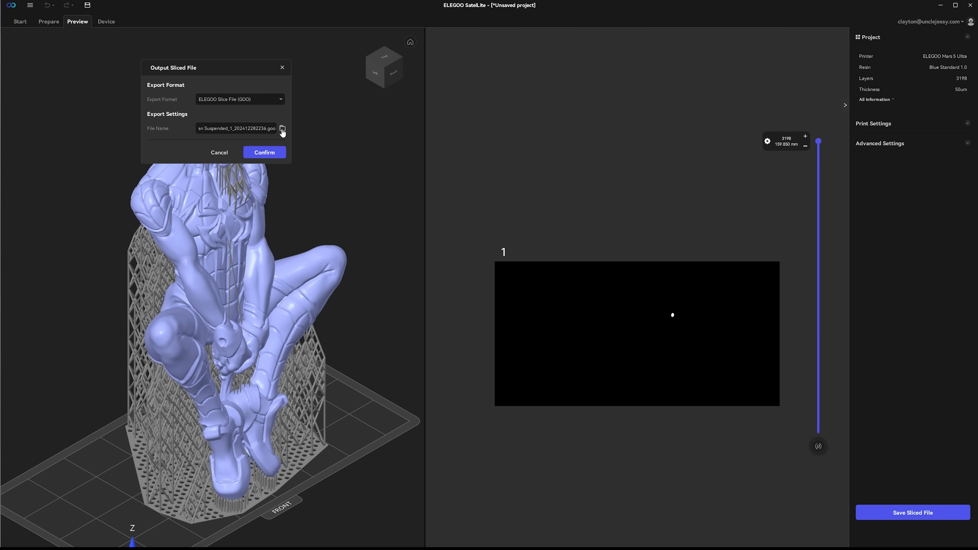
Export the sliced file to the Desktop as SpiderTest.goo in the ELEGOO Slice File (GOO) format.
click(282, 129)
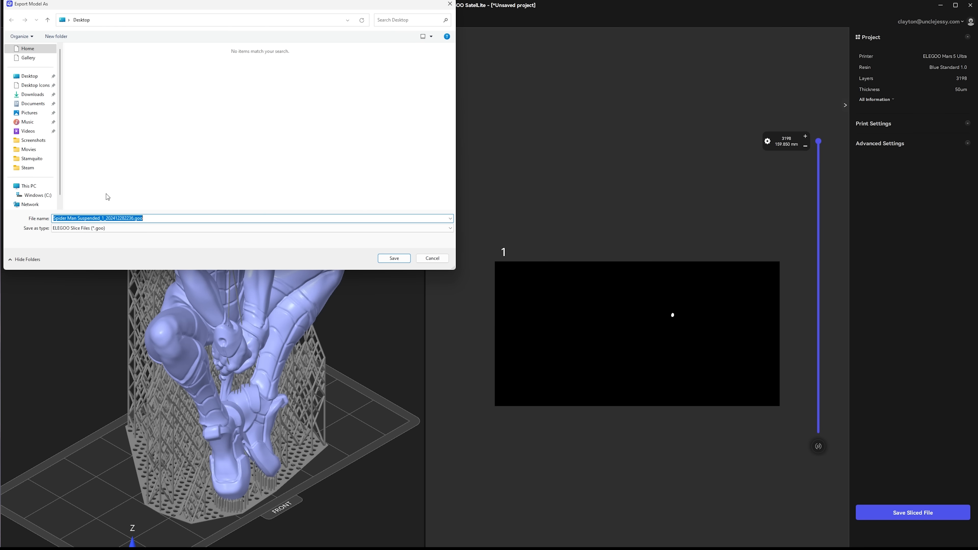
click(87, 218)
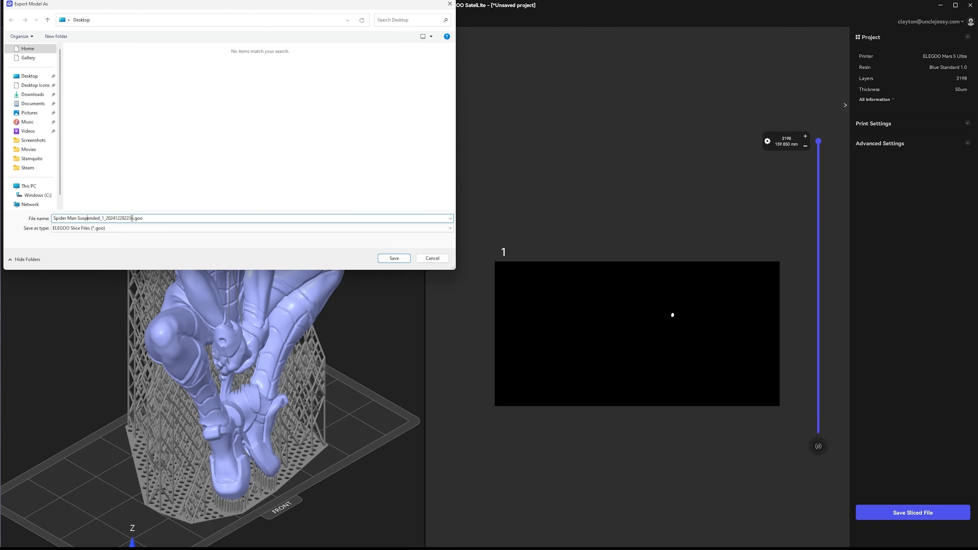
drag(132, 218, 40, 220)
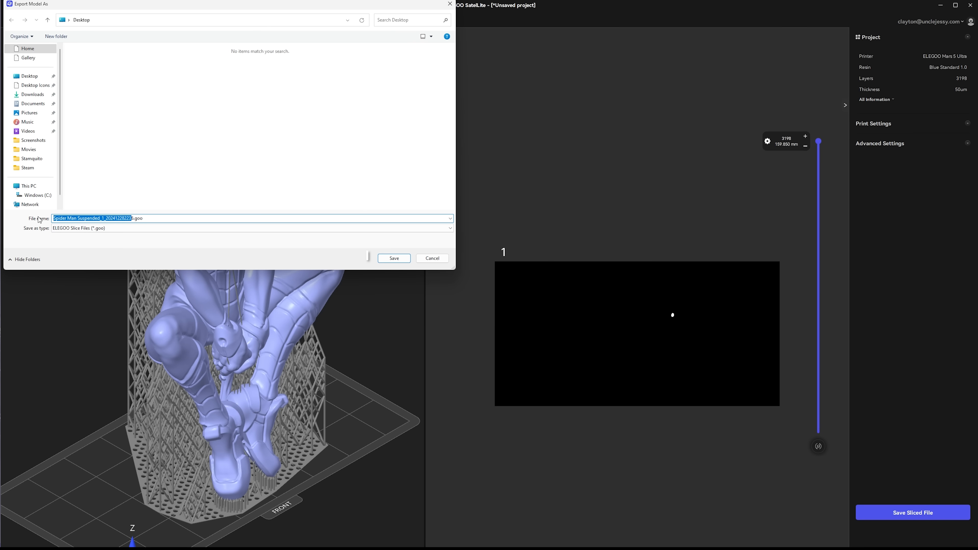
text(SpiderTest)
key(Delete)
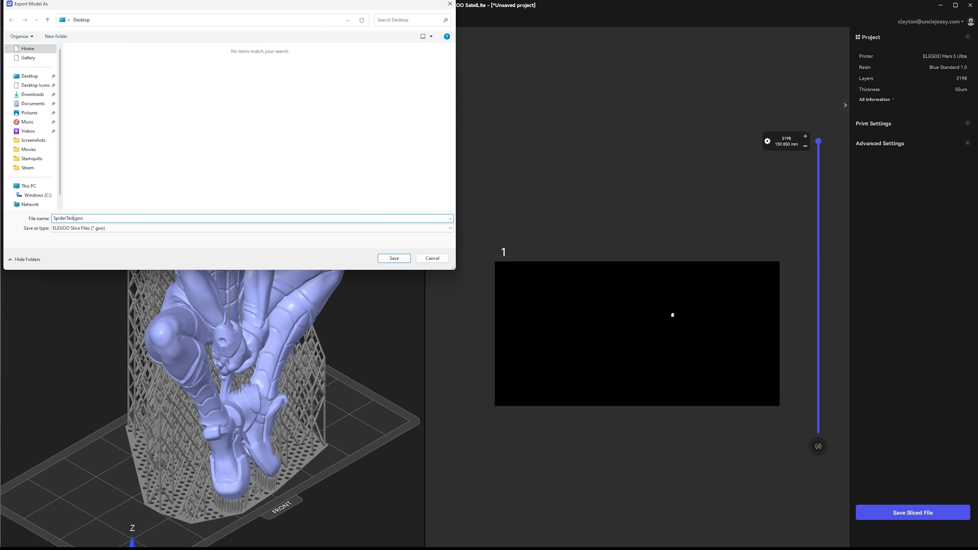
click(405, 260)
click(285, 151)
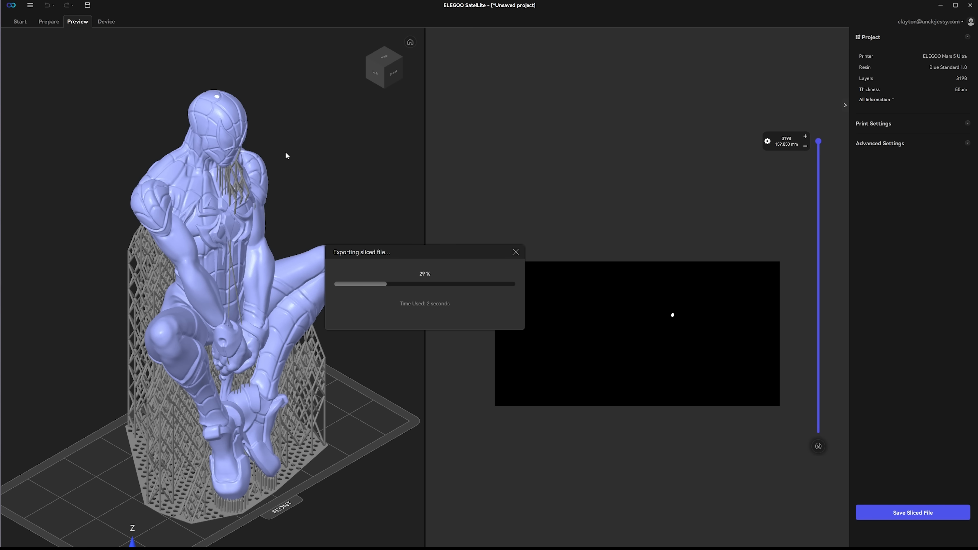